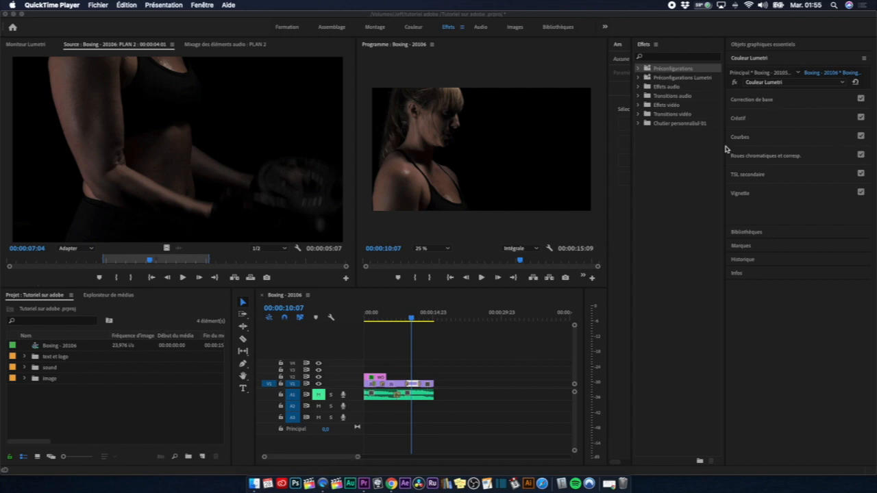
# Turn off the Correction de base section of the clip's Couleur Lumetri effect and collapse it.
pyautogui.click(749, 60)
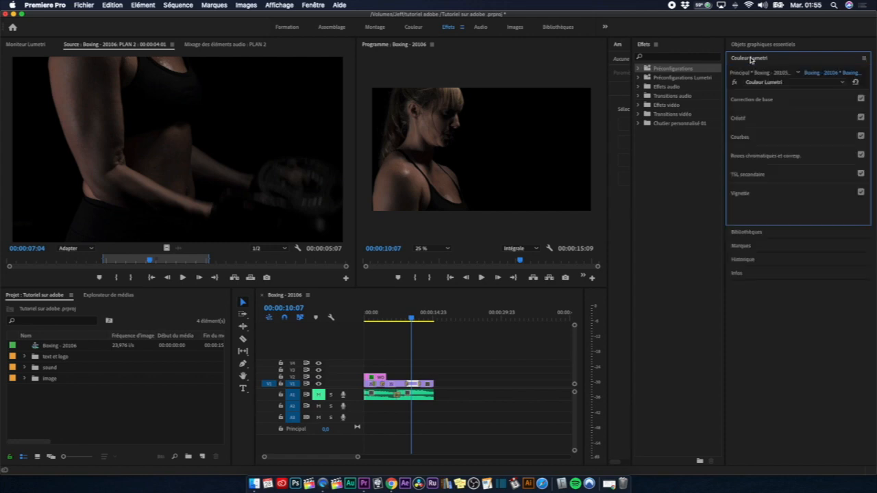
pyautogui.click(751, 100)
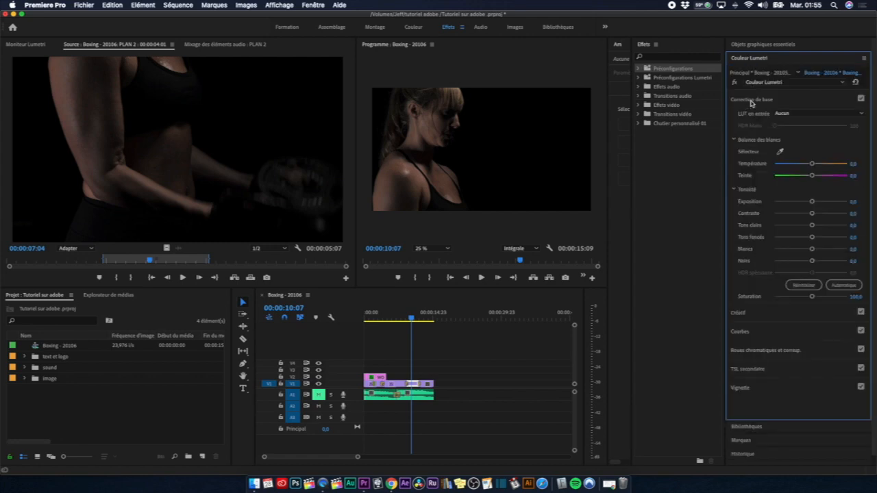
pyautogui.click(861, 99)
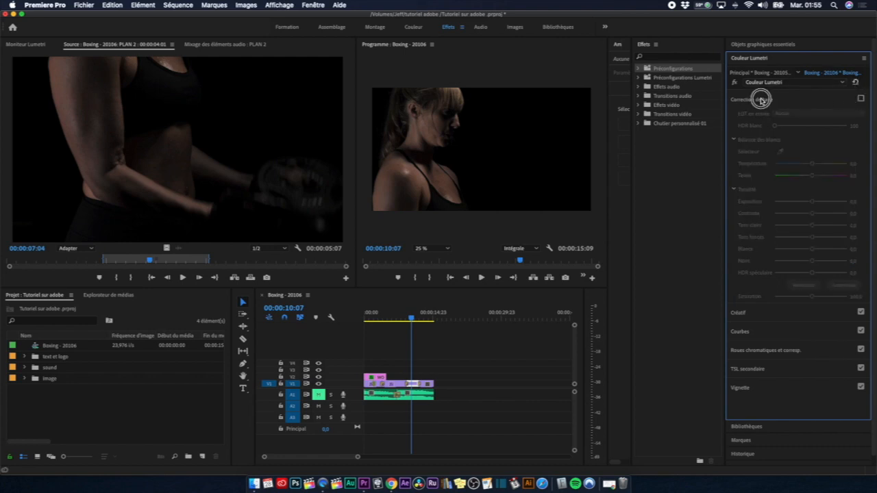
pyautogui.click(761, 100)
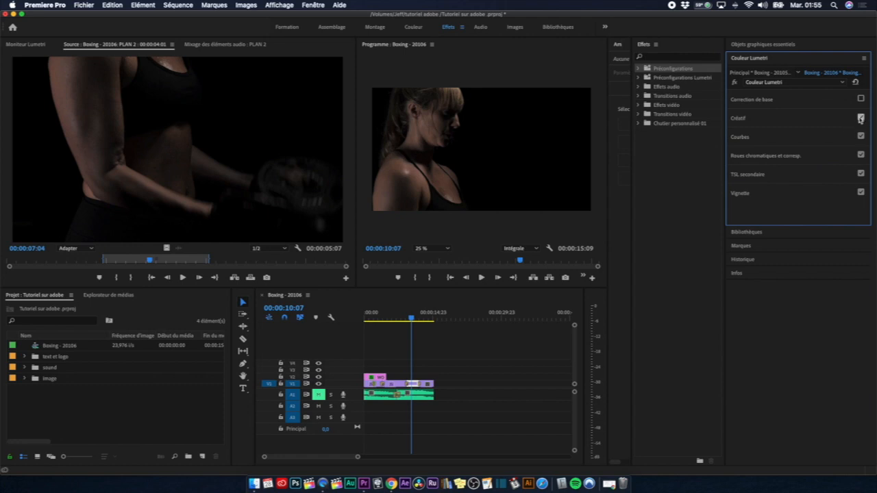
# Turn off the Créatif, Courbes and Roues chromatiques sections, and reset the Couleur Lumetri effect.
pyautogui.click(861, 117)
pyautogui.click(861, 136)
pyautogui.click(859, 156)
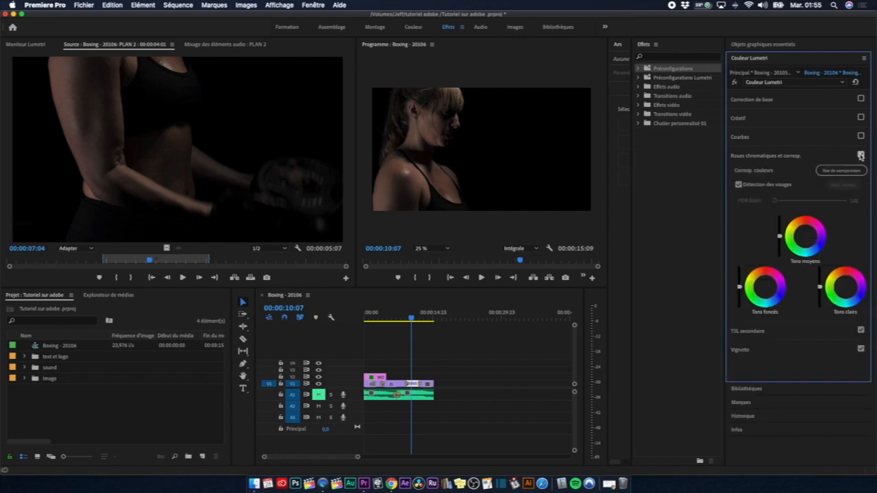
pyautogui.click(861, 156)
pyautogui.click(861, 156)
pyautogui.click(654, 197)
pyautogui.click(861, 155)
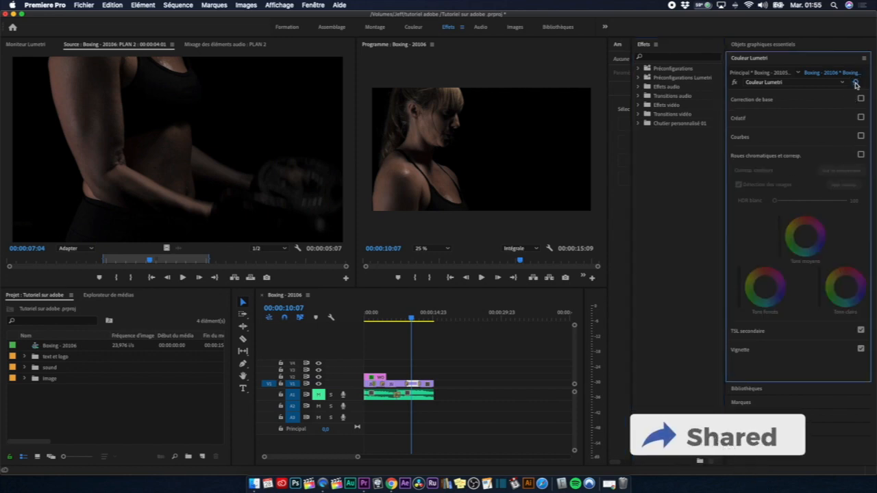
pyautogui.click(855, 82)
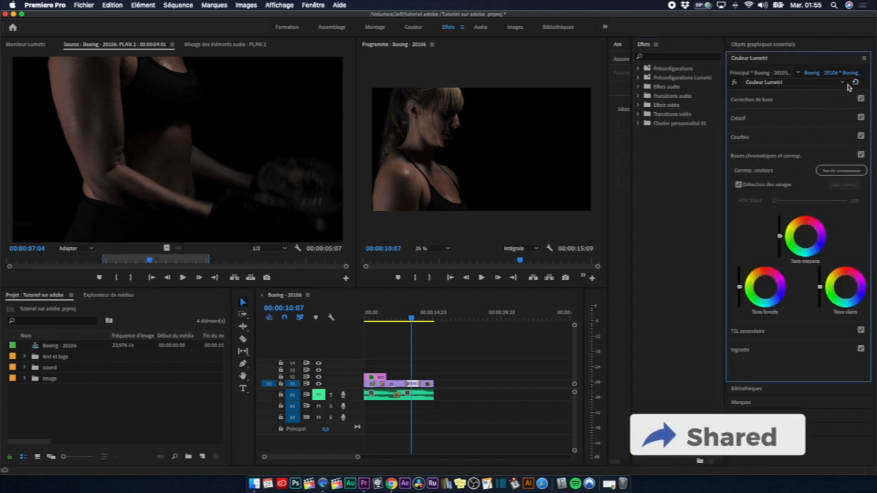
# Expand the Correction de base section and choose a custom ([Personnalisé]) input LUT to browse for a LUT file.
pyautogui.click(745, 100)
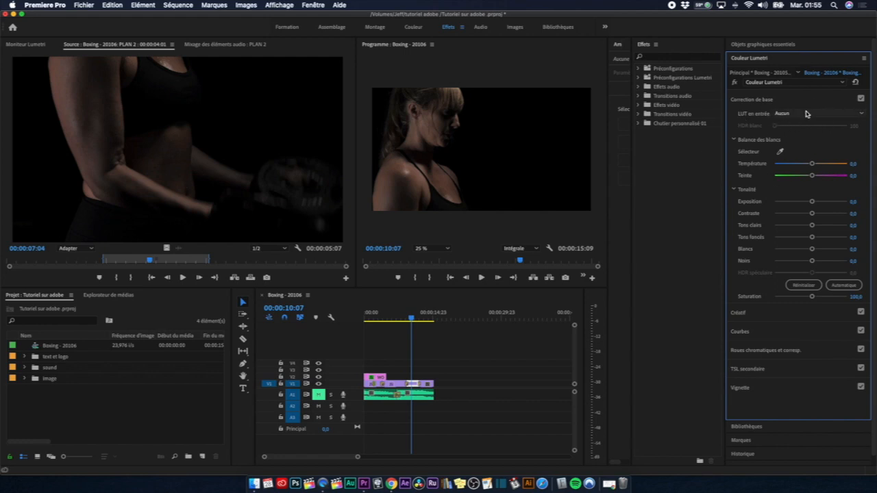
pyautogui.click(805, 113)
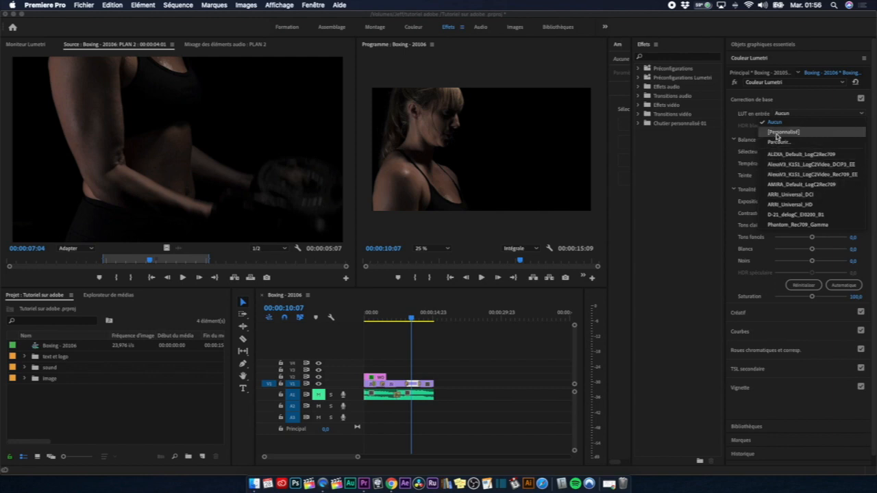
pyautogui.click(776, 133)
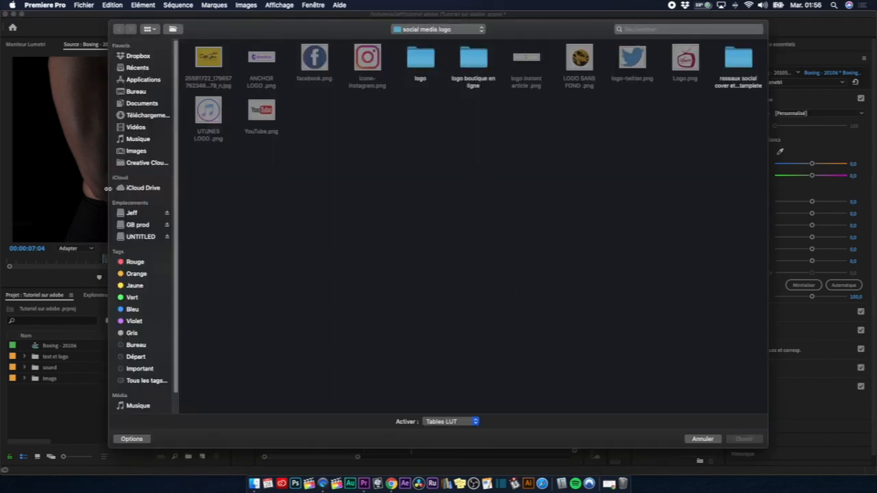
# Browse to the Lut 3d 1 folder inside Motion Templates in the Vidéos folder.
pyautogui.click(134, 128)
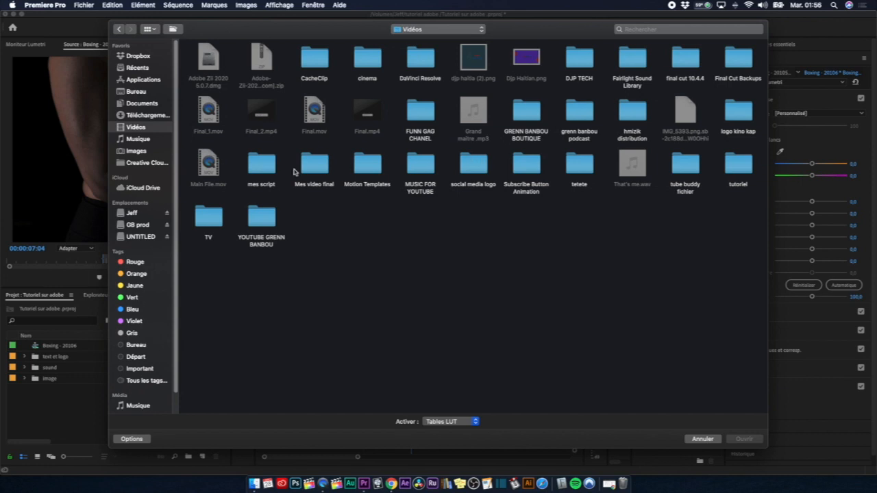
pyautogui.doubleClick(374, 167)
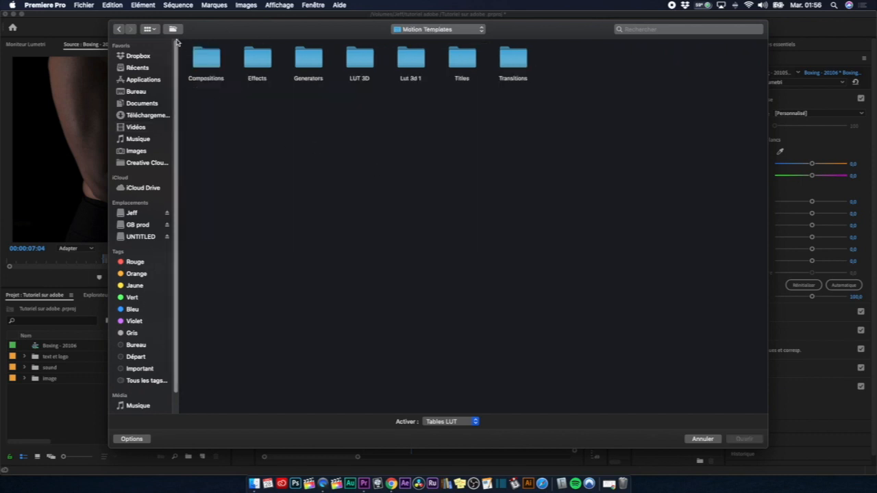
pyautogui.doubleClick(358, 61)
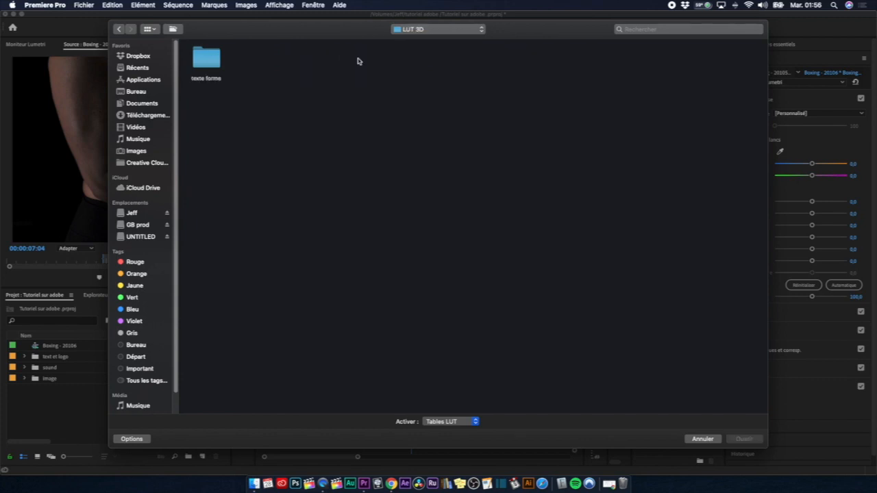
pyautogui.click(118, 28)
pyautogui.click(409, 64)
pyautogui.doubleClick(409, 64)
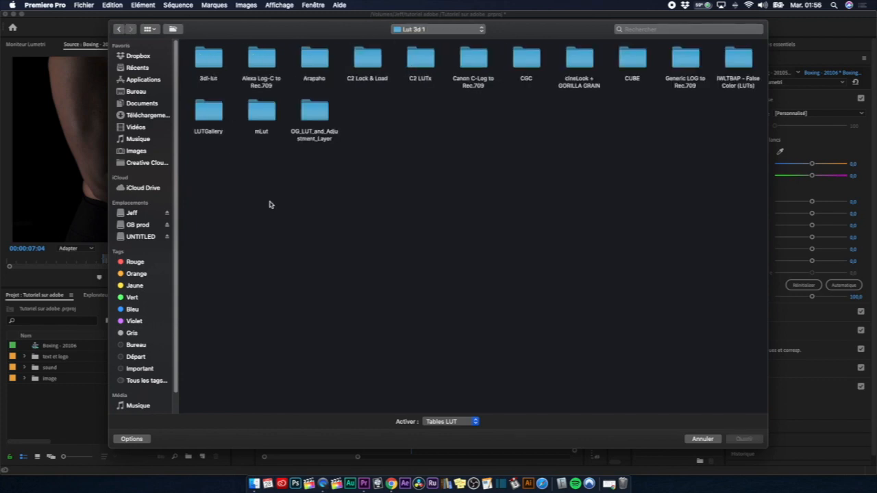
# Look through the 3dl-lut and C2 LUTx folders for available LUT files, returning to Lut 3d 1.
pyautogui.click(206, 65)
pyautogui.doubleClick(205, 65)
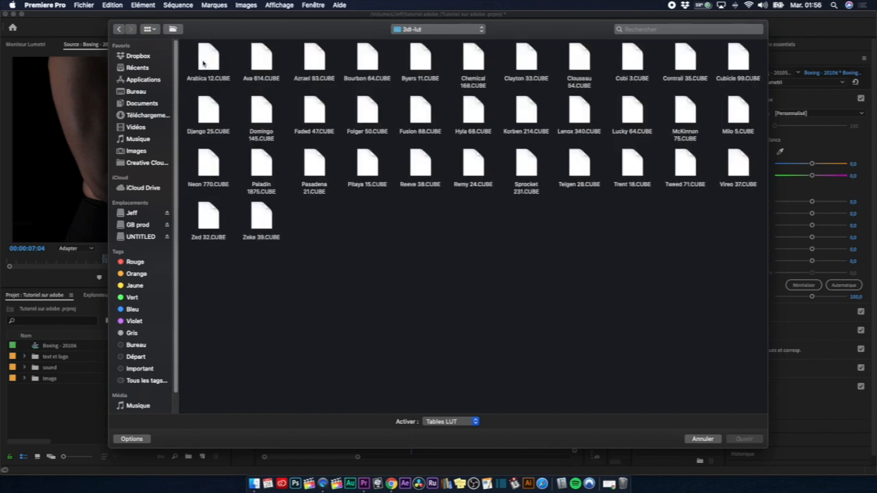
pyautogui.click(117, 28)
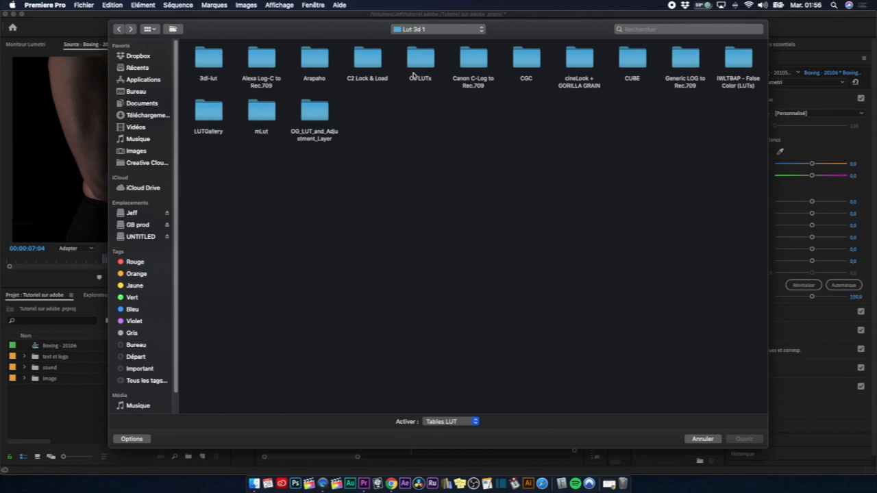
pyautogui.doubleClick(419, 60)
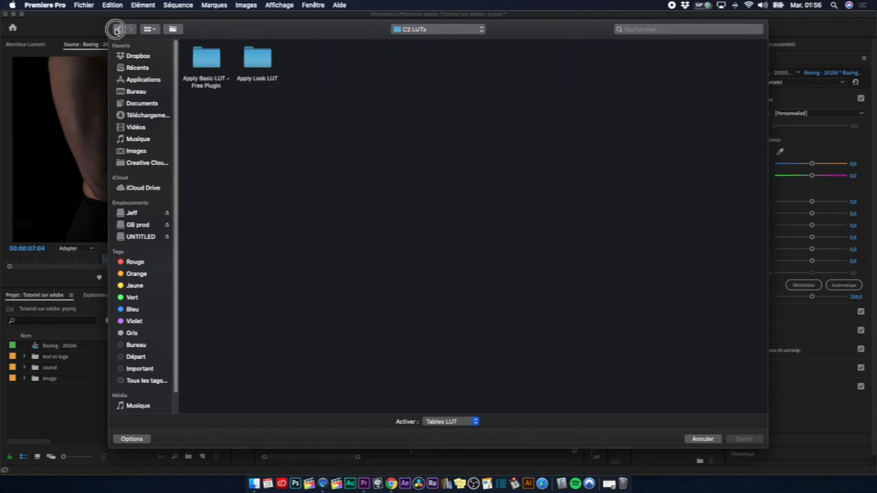
pyautogui.click(118, 28)
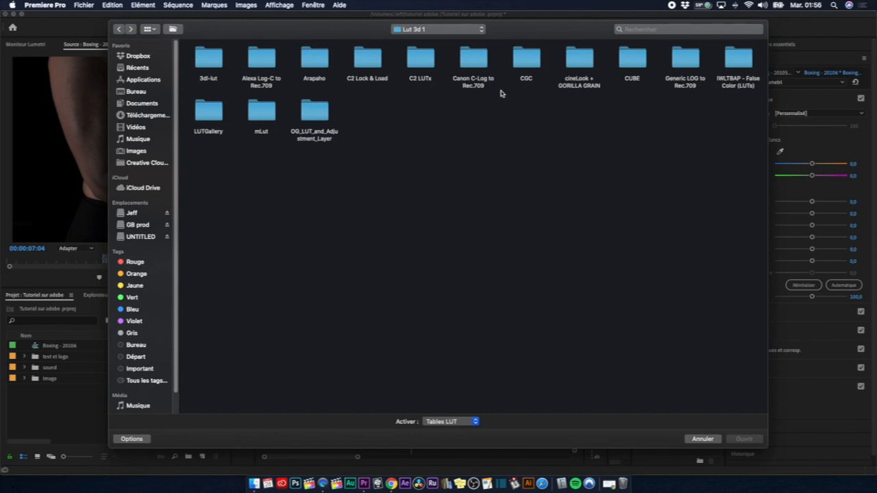
# Open the Generic LOG to Rec.709 folder within Lut 3d 1.
pyautogui.click(485, 63)
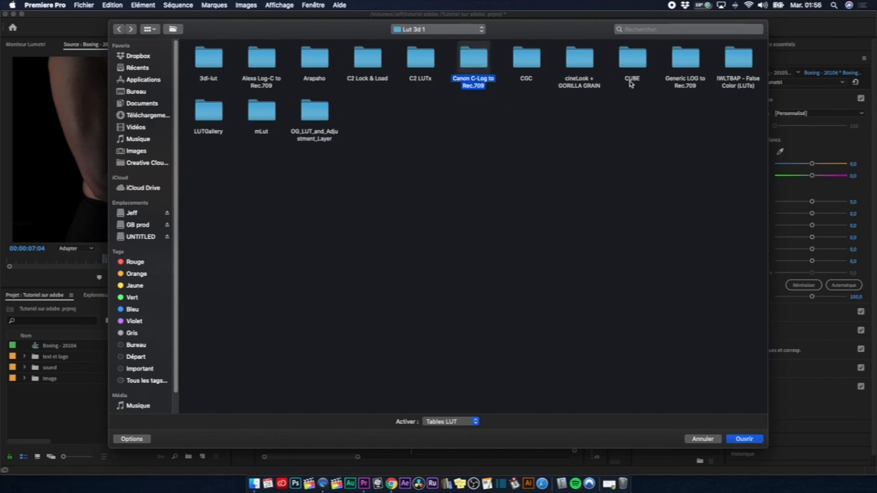
pyautogui.doubleClick(685, 57)
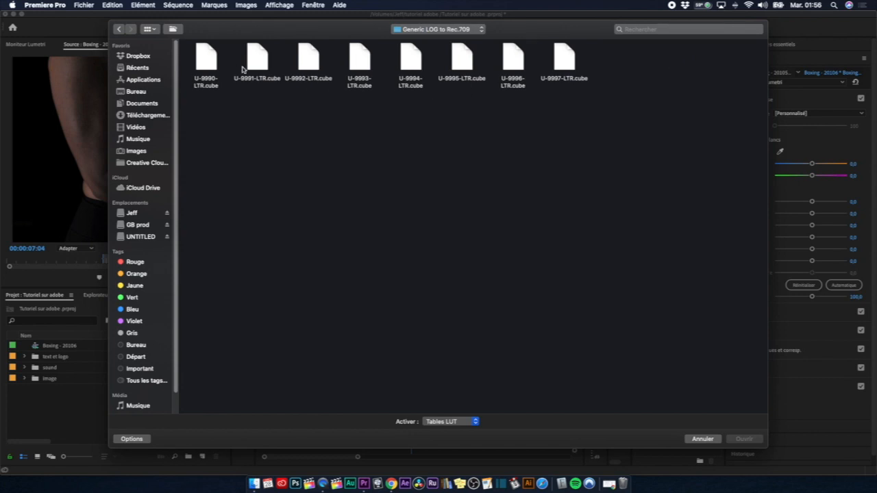
pyautogui.moveTo(190, 67); pyautogui.dragTo(644, 89)
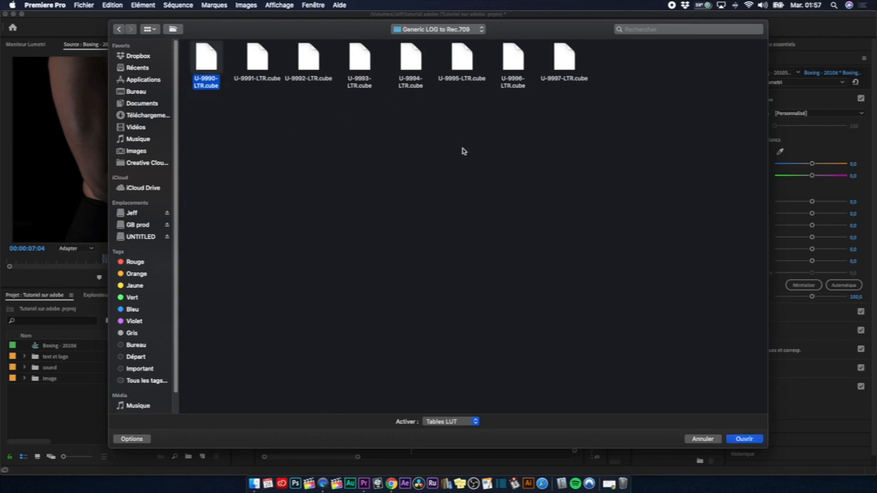
pyautogui.click(118, 29)
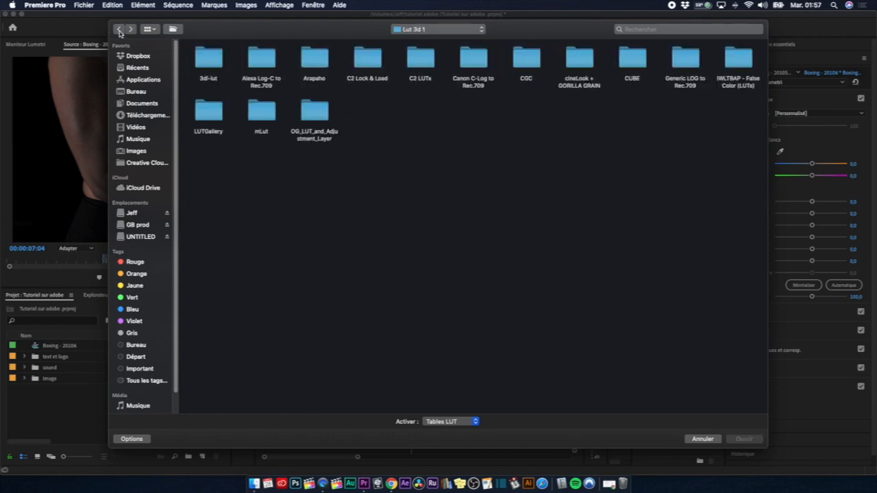
pyautogui.click(680, 61)
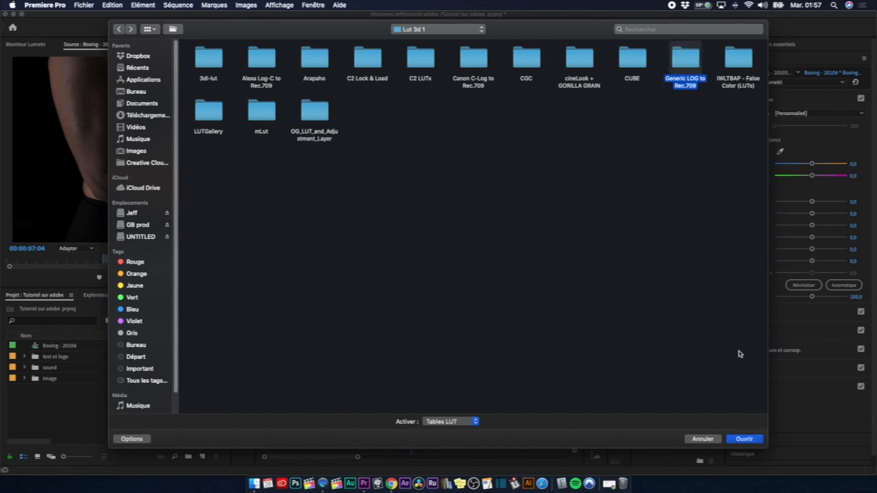
pyautogui.click(743, 437)
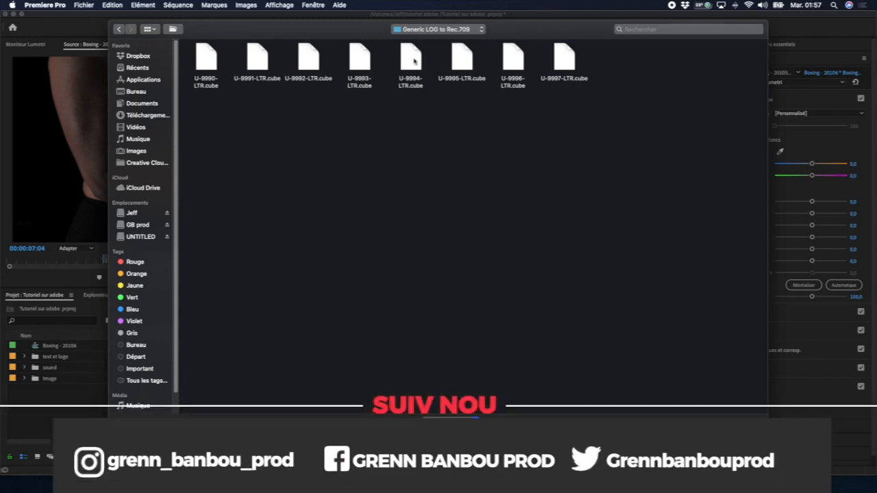
# Load U-9994-LTR.cube as the input LUT and compare the clip with Correction de base turned off and on.
pyautogui.click(412, 61)
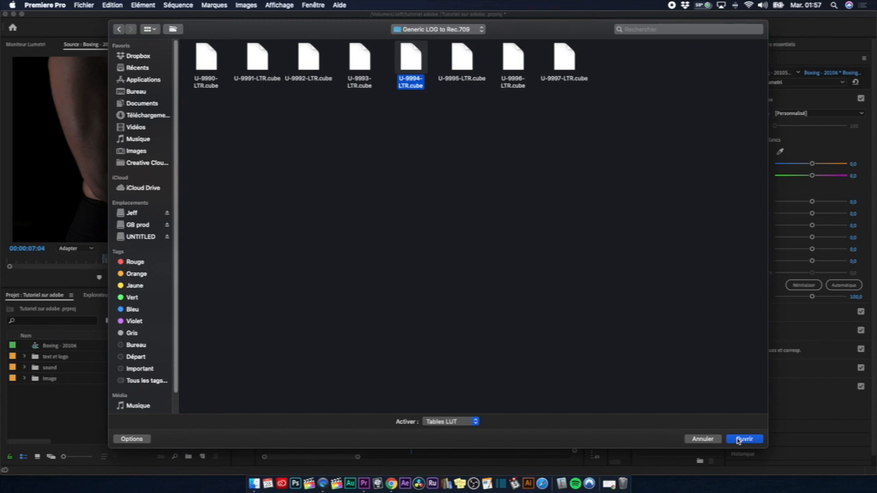
pyautogui.click(450, 423)
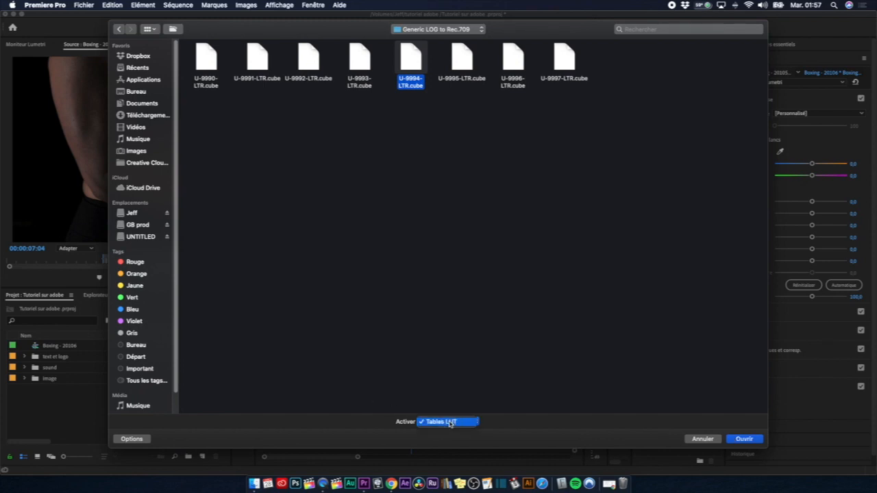
pyautogui.click(425, 333)
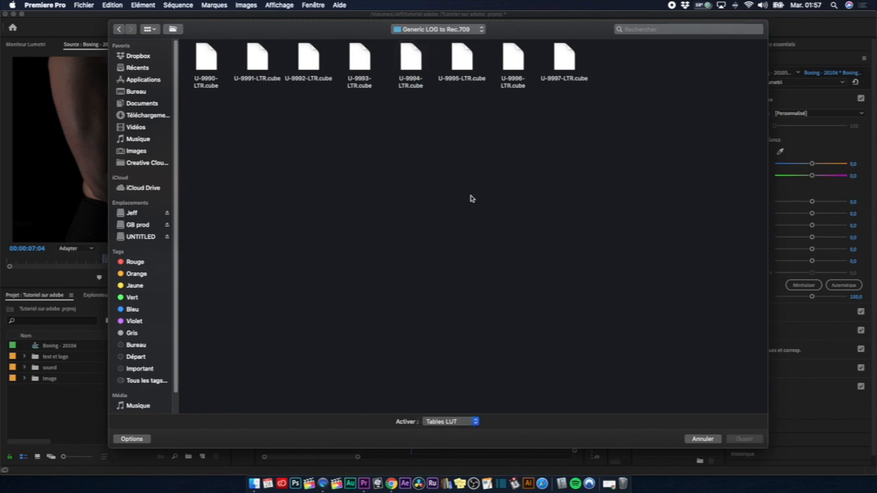
pyautogui.click(406, 71)
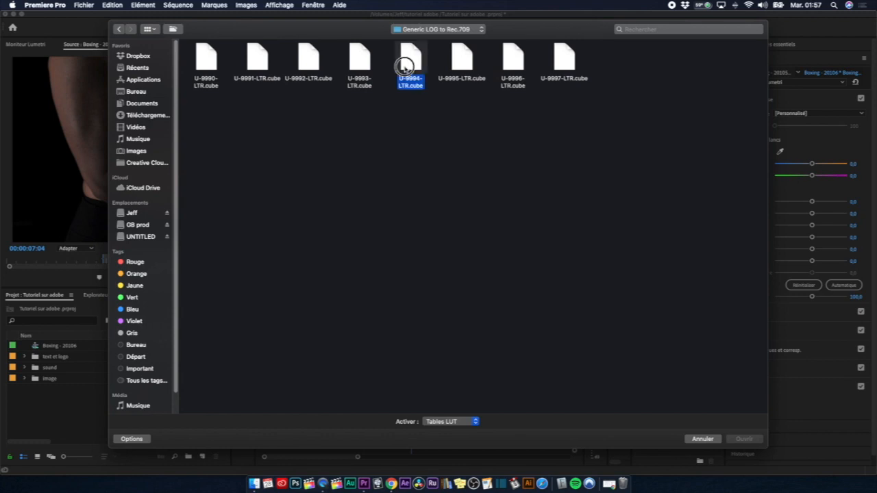
pyautogui.click(741, 440)
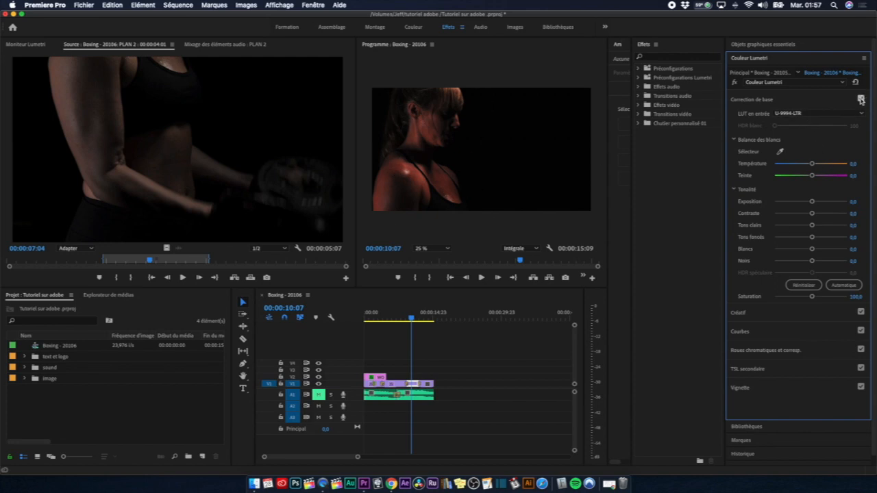
pyautogui.click(860, 99)
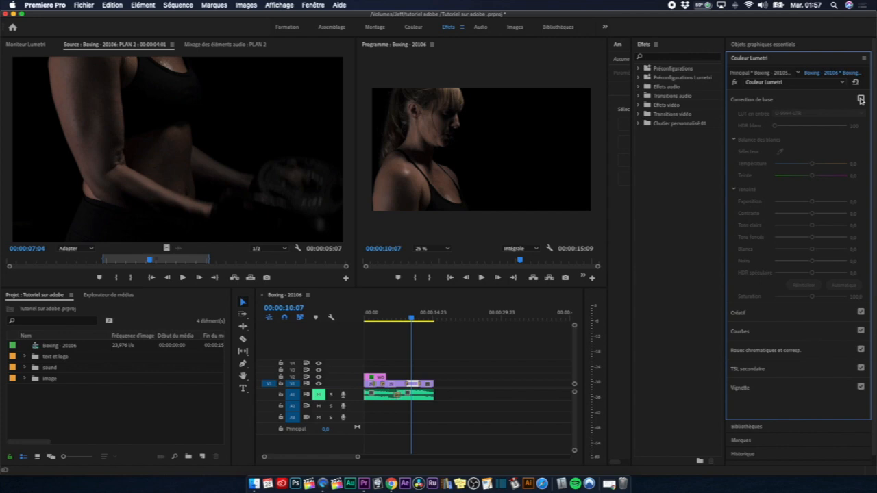
pyautogui.click(860, 99)
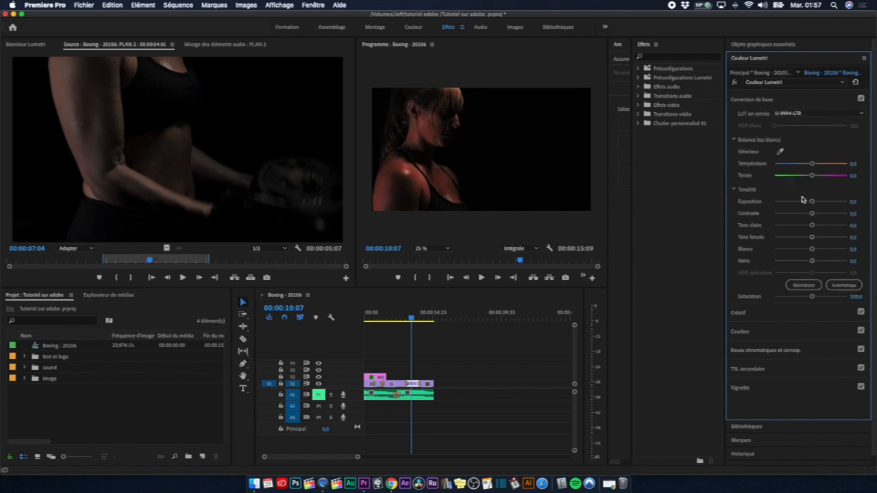
# Set the clip's saturation to 95,6 in Correction de base, toggling the section off and on to compare the look.
pyautogui.scroll(-1, 810, 266)
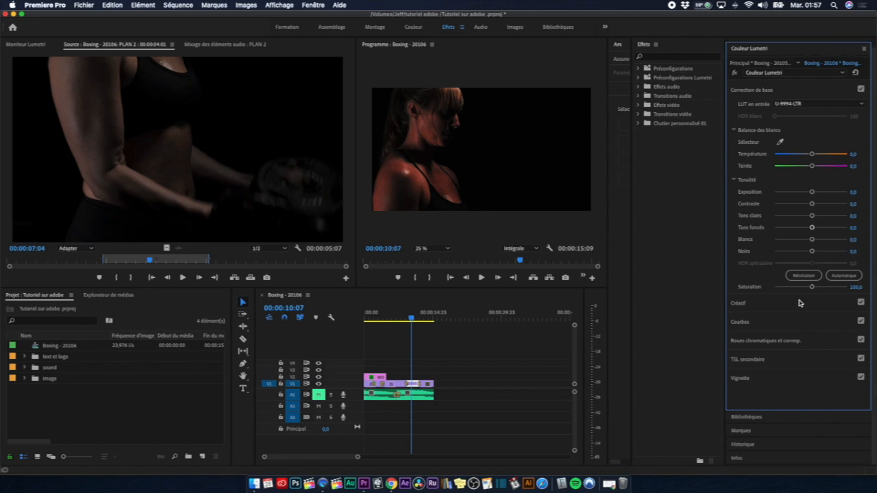
pyautogui.moveTo(811, 287); pyautogui.dragTo(803, 286)
pyautogui.click(861, 90)
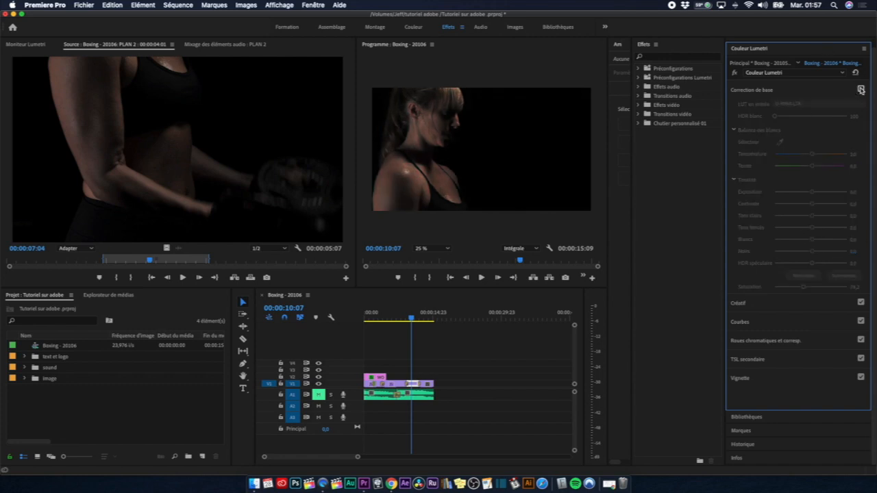
pyautogui.click(861, 89)
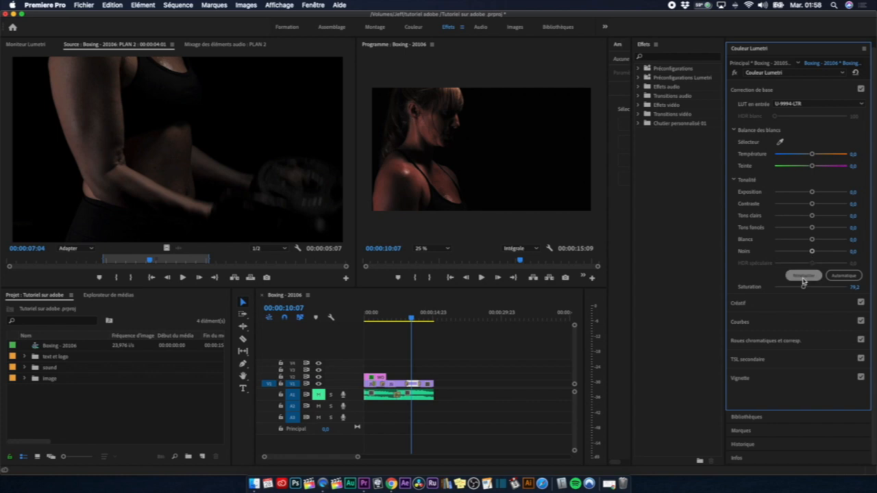
pyautogui.moveTo(802, 288); pyautogui.dragTo(797, 286)
pyautogui.moveTo(799, 287); pyautogui.dragTo(808, 289)
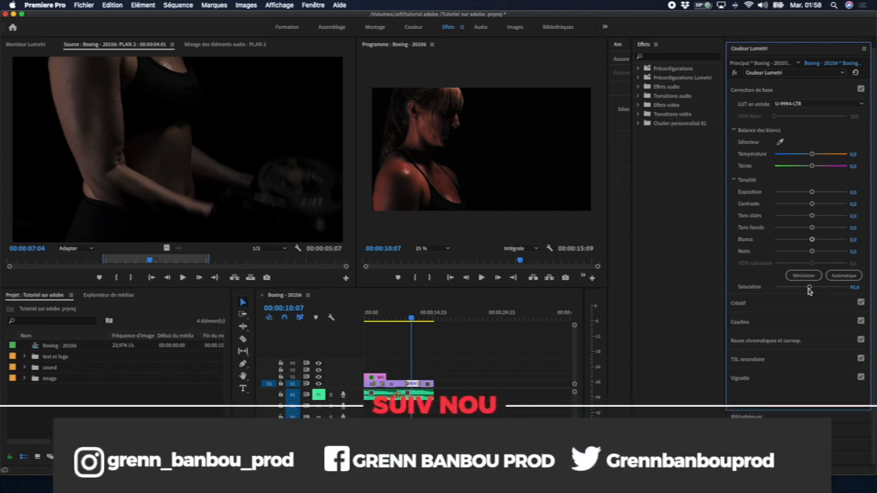
# Set the clip's saturation to 81,8 and open its original footage in the Source monitor to compare it with the corrected frame.
pyautogui.moveTo(808, 291); pyautogui.dragTo(803, 289)
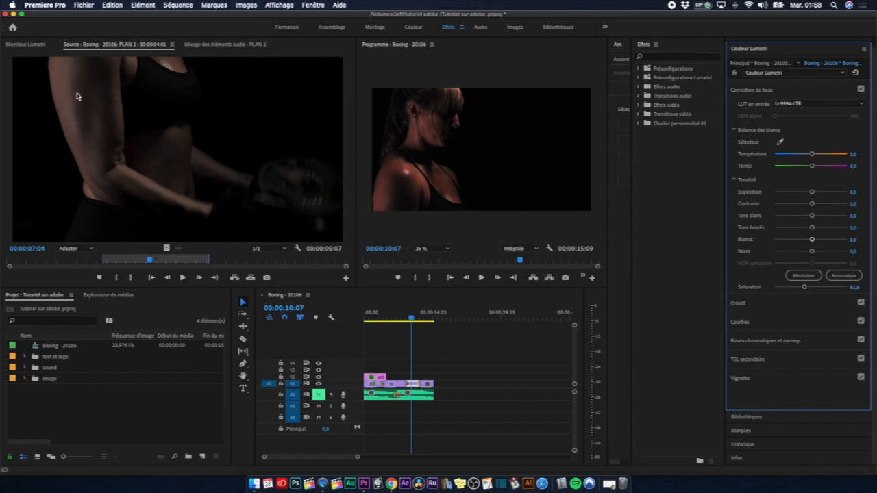
pyautogui.click(37, 90)
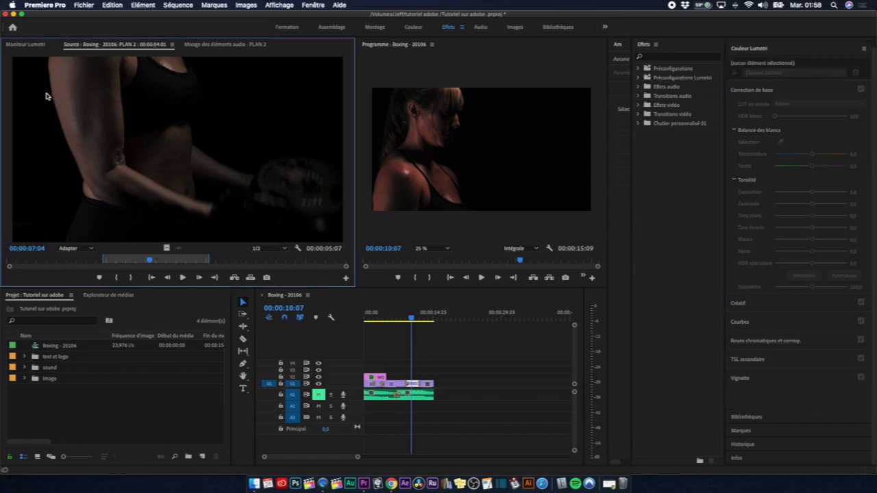
pyautogui.click(430, 162)
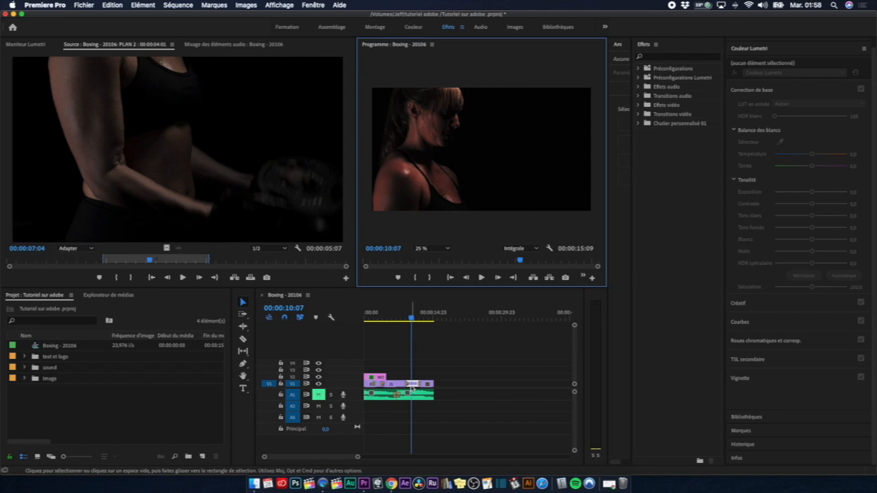
pyautogui.click(411, 385)
pyautogui.doubleClick(411, 386)
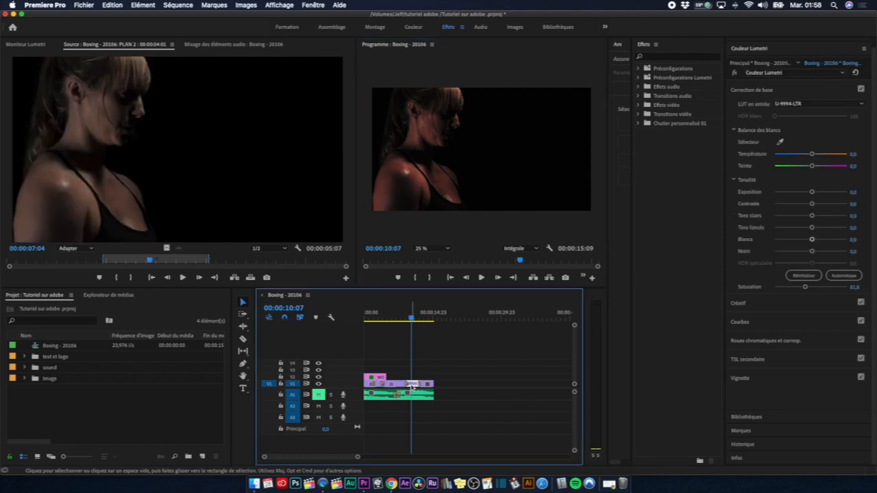
pyautogui.click(152, 198)
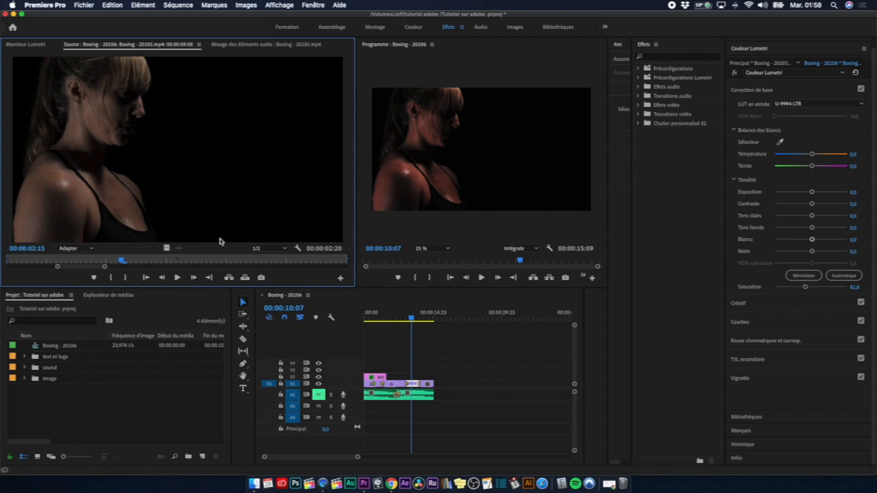
pyautogui.click(433, 127)
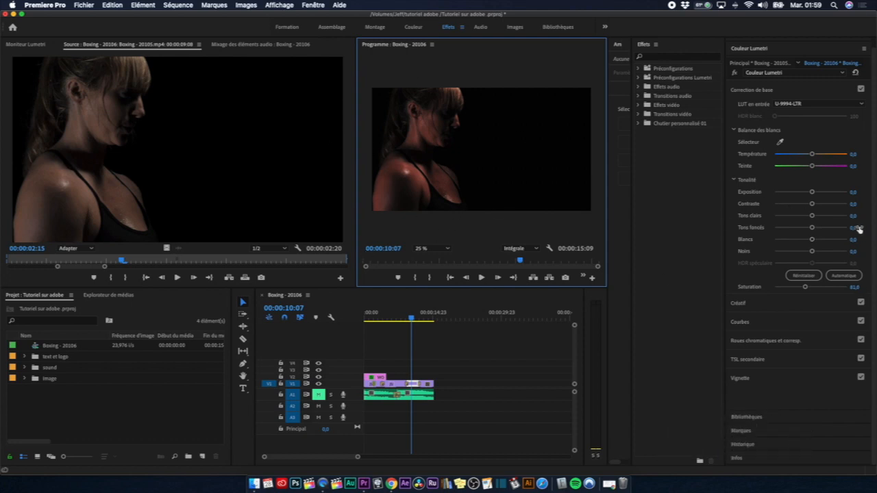
# Set the clip's Exposition to 1,7 and Contraste to 19,5 in the Tonalité settings.
pyautogui.moveTo(813, 193); pyautogui.dragTo(817, 193)
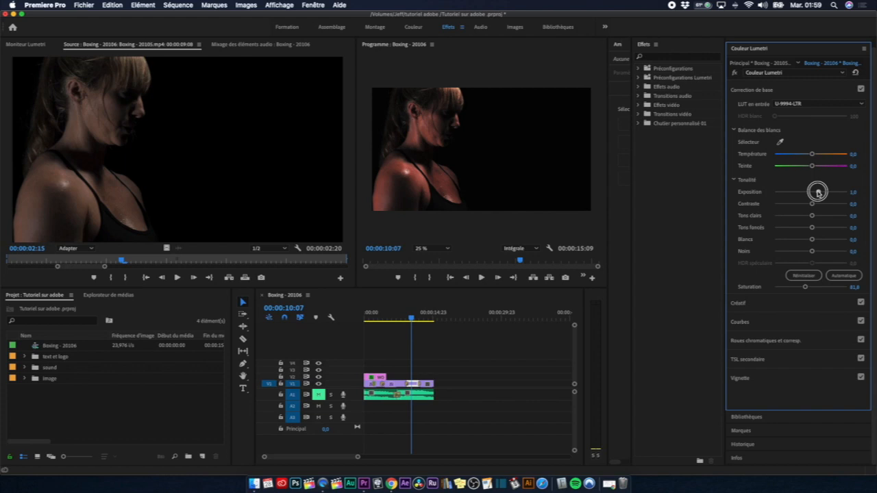
pyautogui.moveTo(813, 204); pyautogui.dragTo(823, 192)
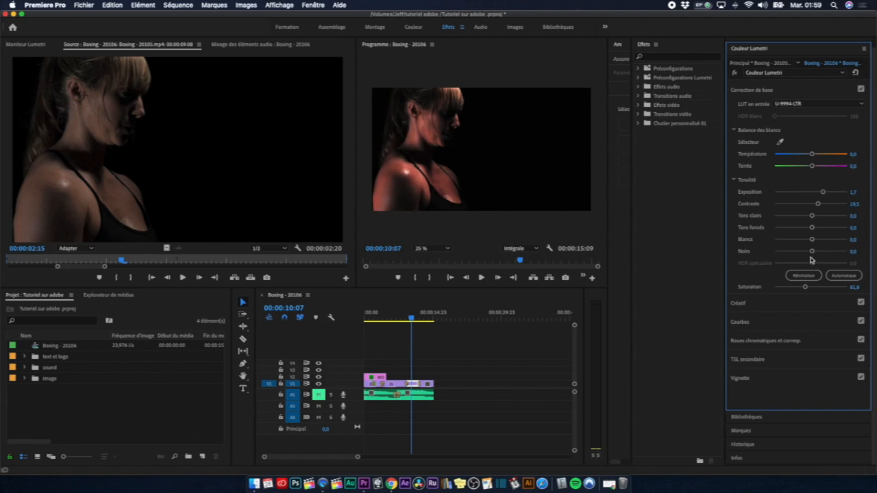
# Try a Noirs value of 1,7 on the clip and reset the setting to its default.
pyautogui.moveTo(812, 253); pyautogui.dragTo(811, 253)
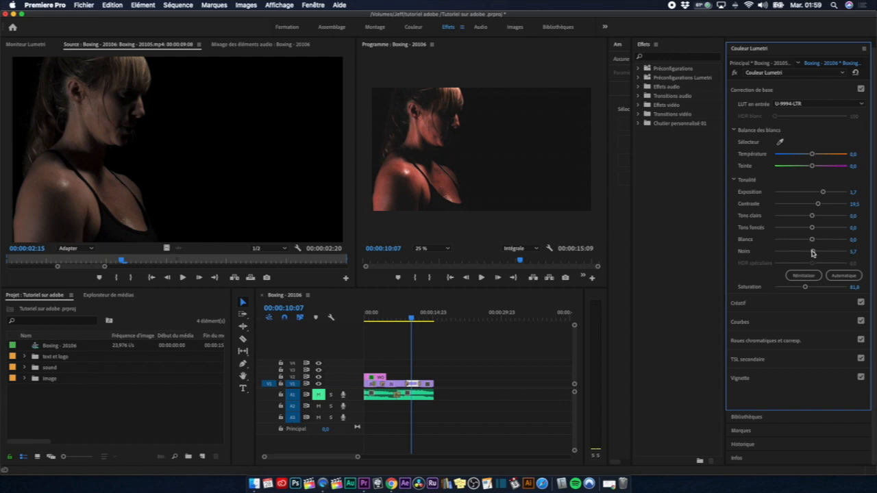
pyautogui.doubleClick(812, 252)
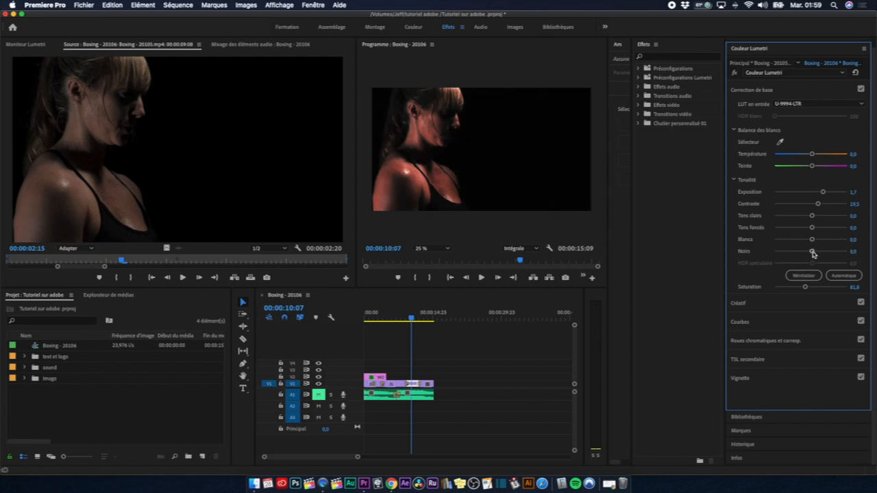
pyautogui.moveTo(812, 254); pyautogui.dragTo(812, 252)
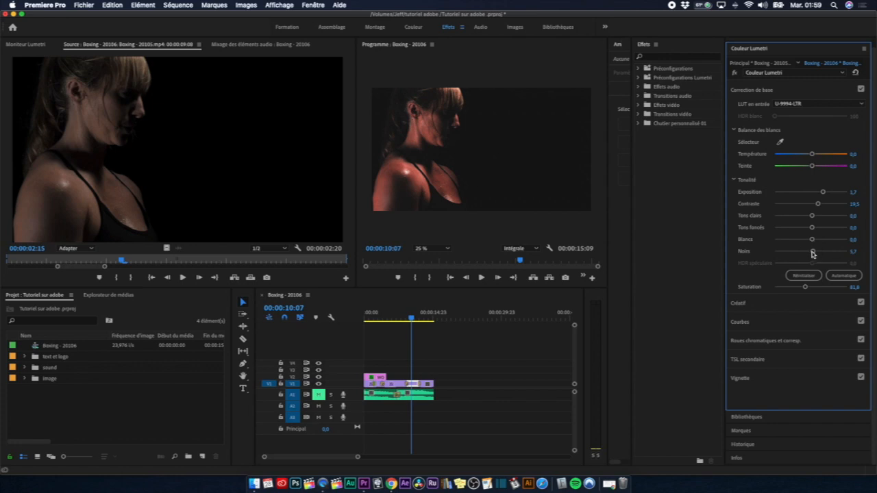
pyautogui.doubleClick(813, 254)
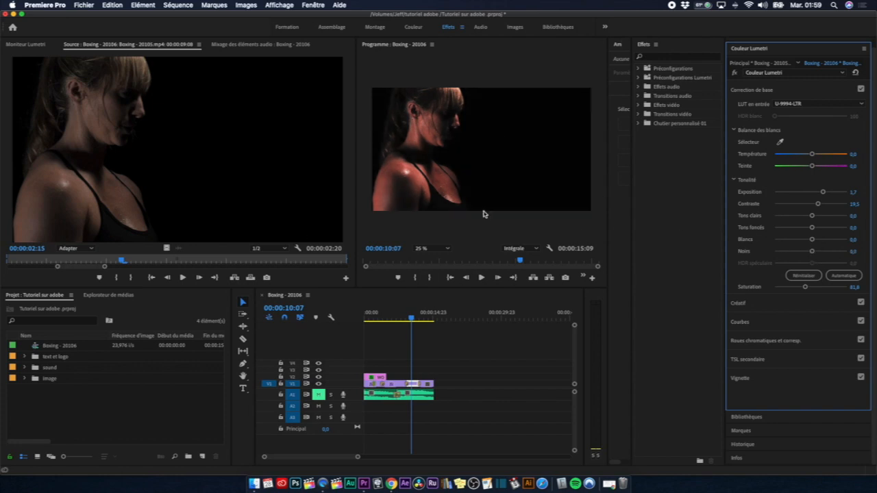
# Look into the Courbes section of Lumetri, and set Netteté to 1,9 in the Créatif section.
pyautogui.click(740, 90)
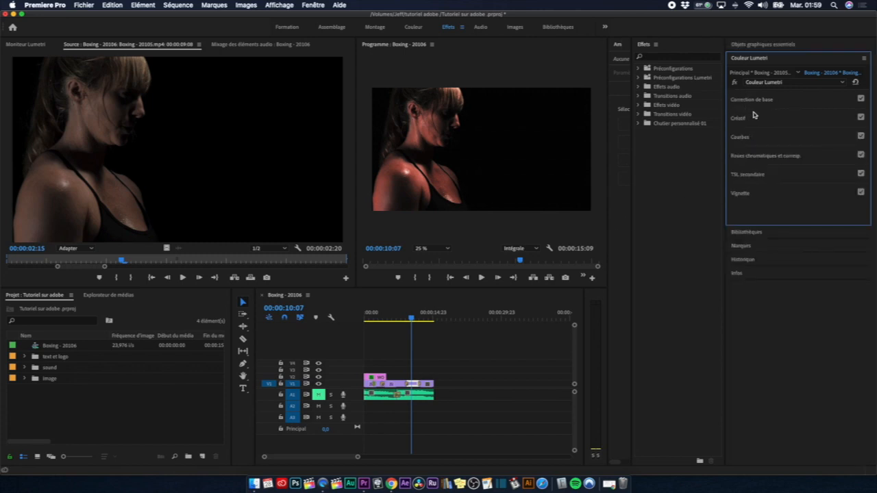
pyautogui.click(753, 137)
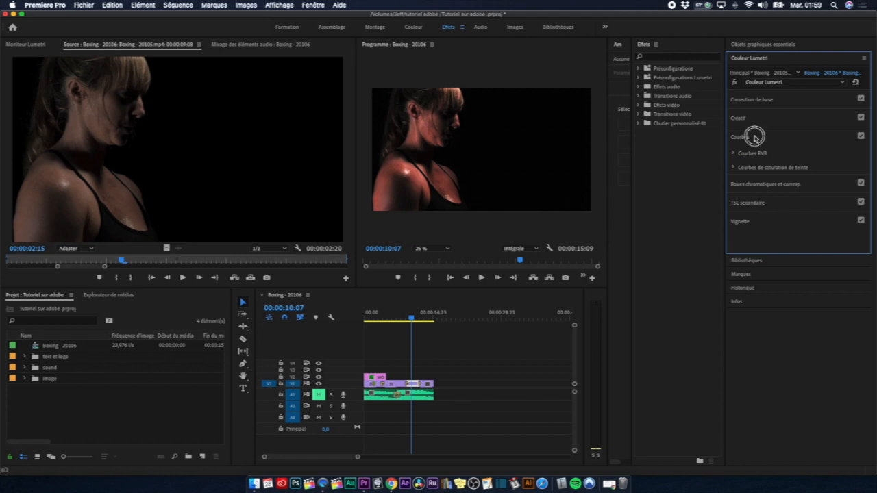
pyautogui.click(754, 137)
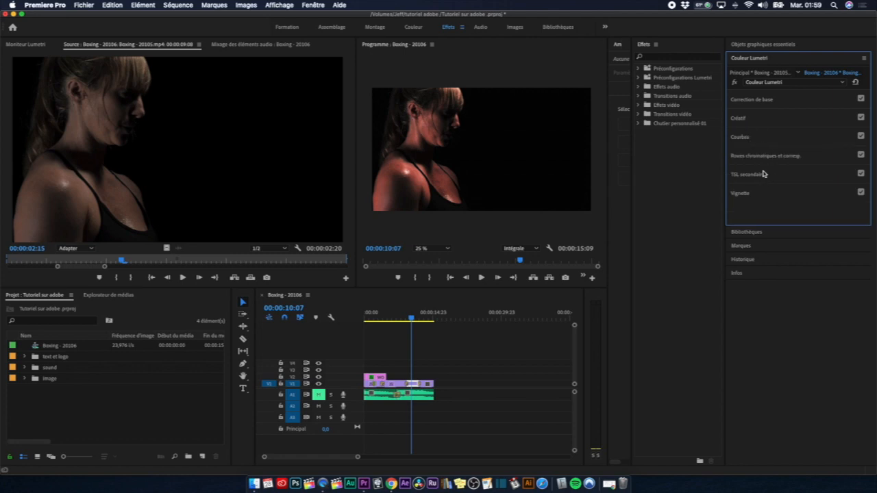
pyautogui.click(749, 118)
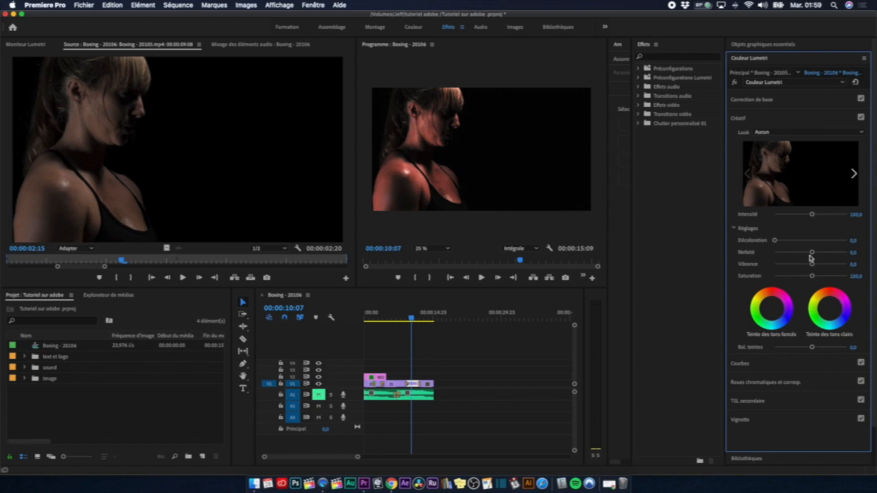
pyautogui.moveTo(811, 252); pyautogui.dragTo(811, 253)
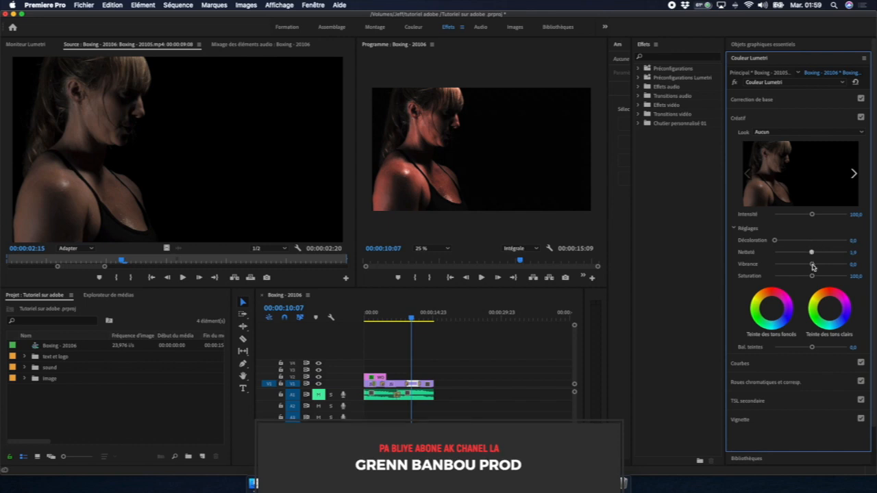
# Try out the shadow tint wheel (Teinte des tons foncés) and the tint balance in the Créatif section.
pyautogui.scroll(-2, 774, 276)
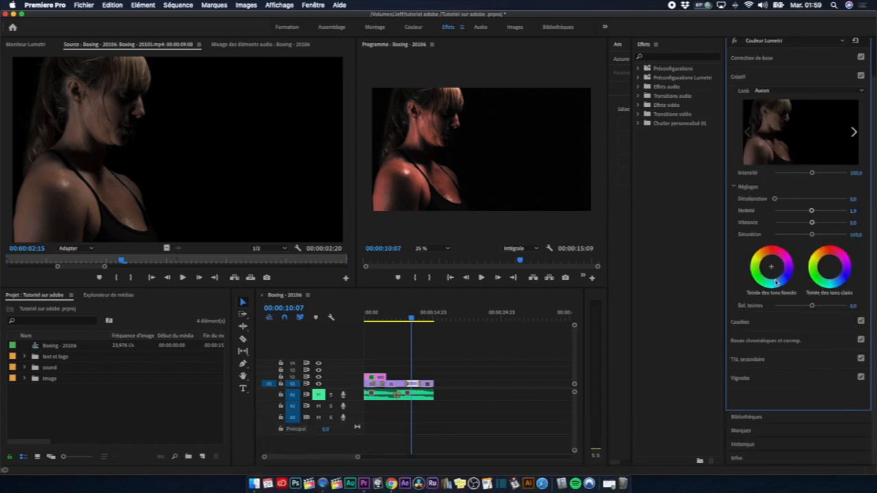
pyautogui.moveTo(769, 267); pyautogui.dragTo(772, 267)
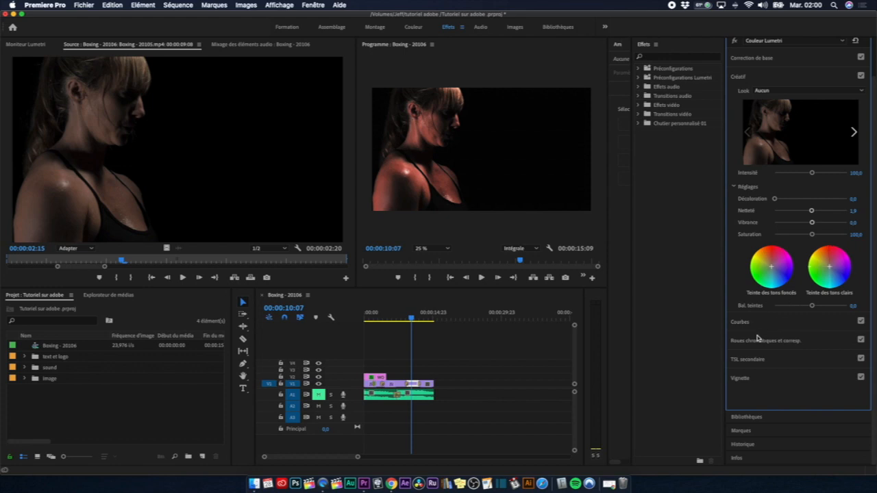
pyautogui.moveTo(809, 308); pyautogui.dragTo(813, 308)
# Reopen Correction de base and switch it off and on to compare the clip before and after correction.
pyautogui.click(750, 60)
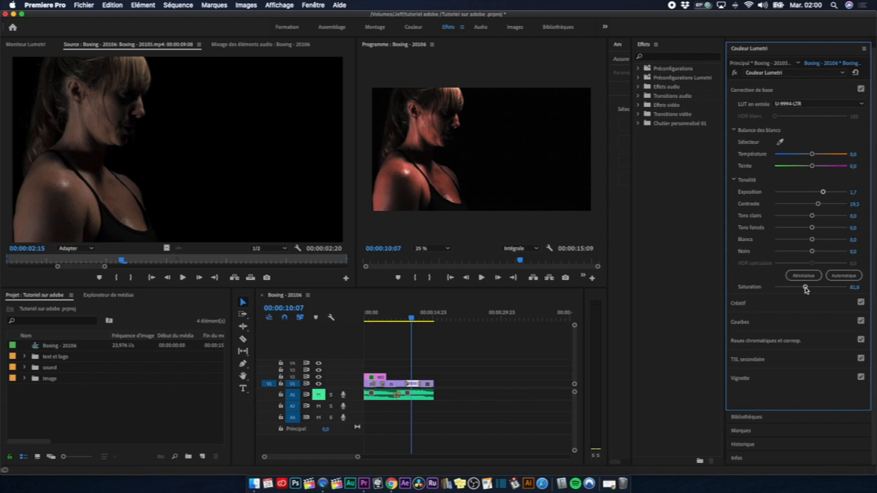
pyautogui.click(860, 90)
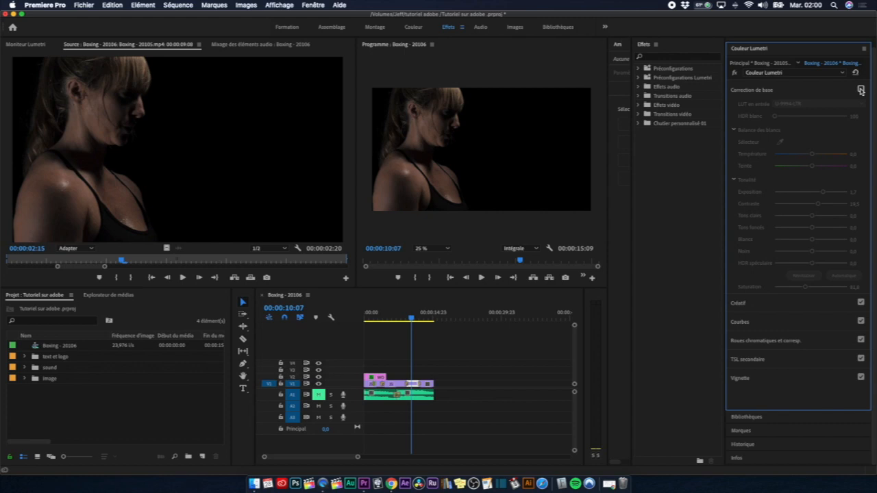
pyautogui.click(860, 89)
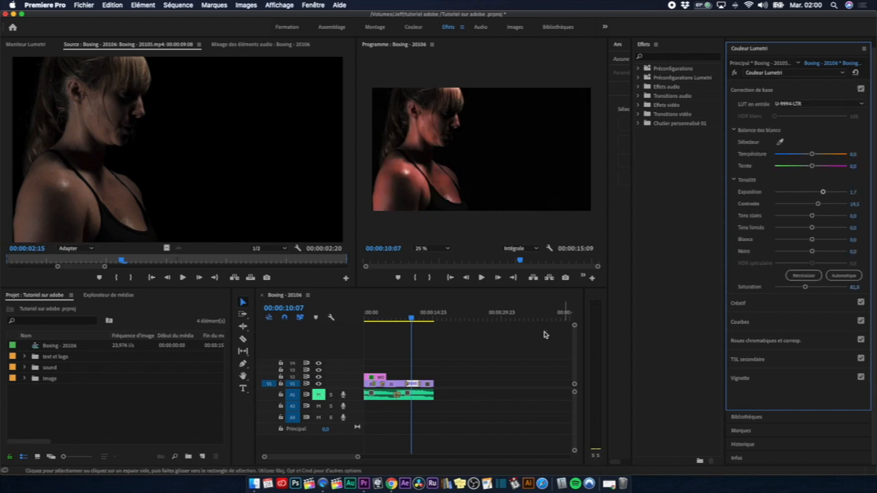
# Switch to Google Chrome and search Google for "lut 3 gratuit".
pyautogui.click(392, 485)
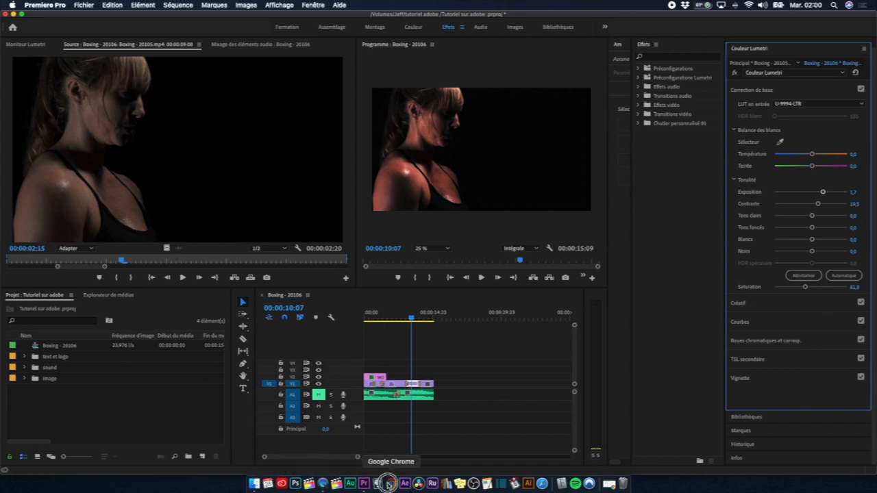
pyautogui.scroll(15, 326, 143)
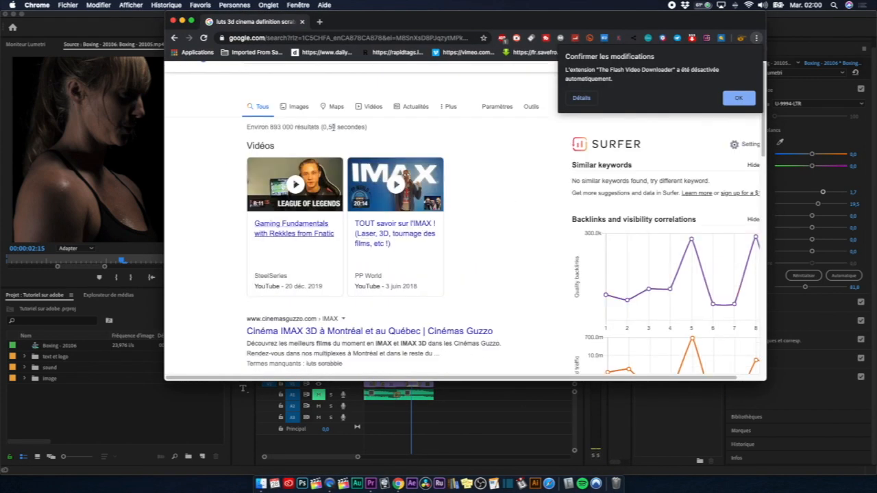
pyautogui.tripleClick(363, 80)
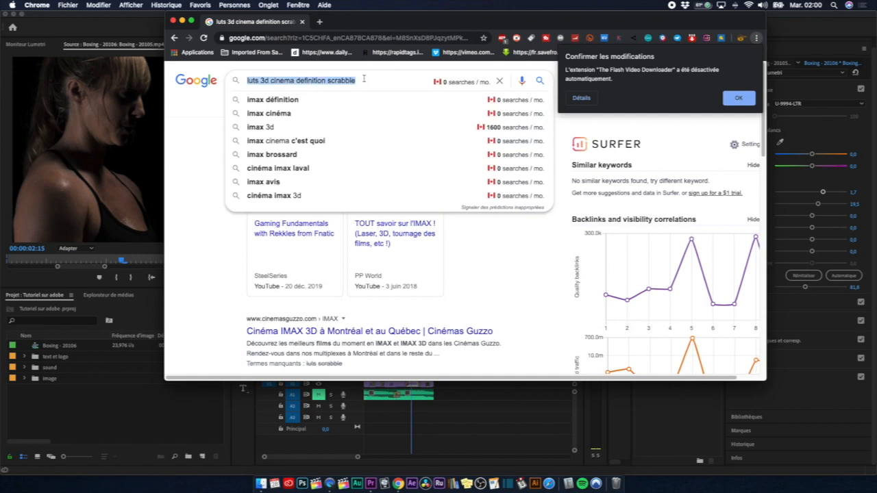
pyautogui.write('lut')
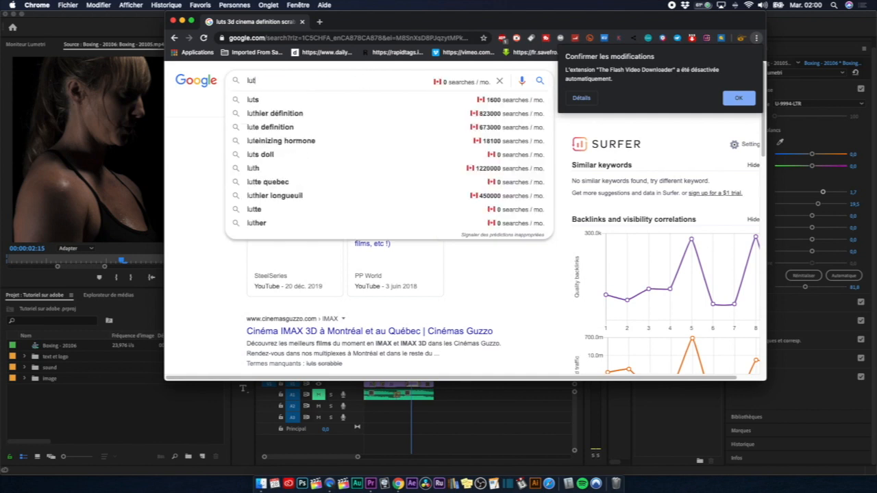
pyautogui.write(' 3')
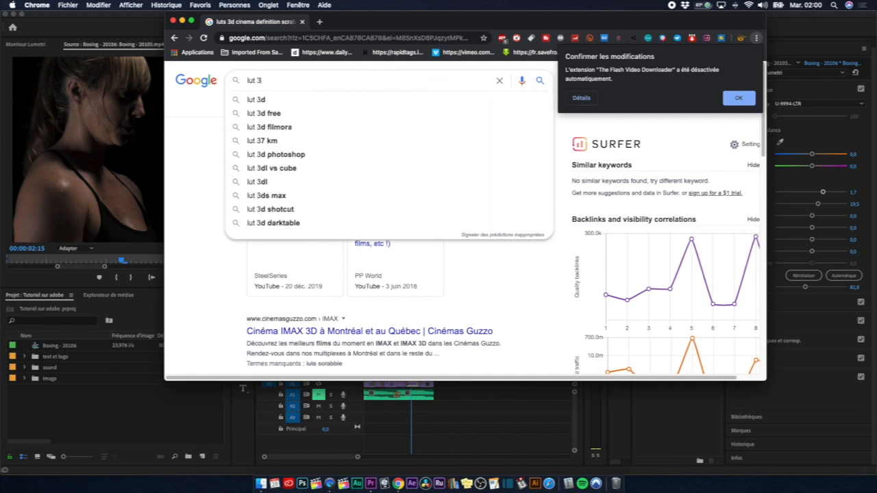
pyautogui.write(' gratuit')
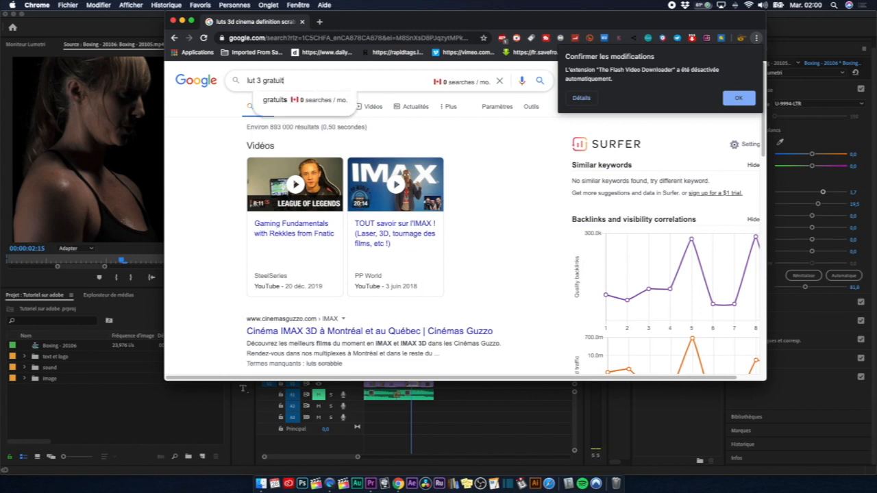
pyautogui.press('Return')
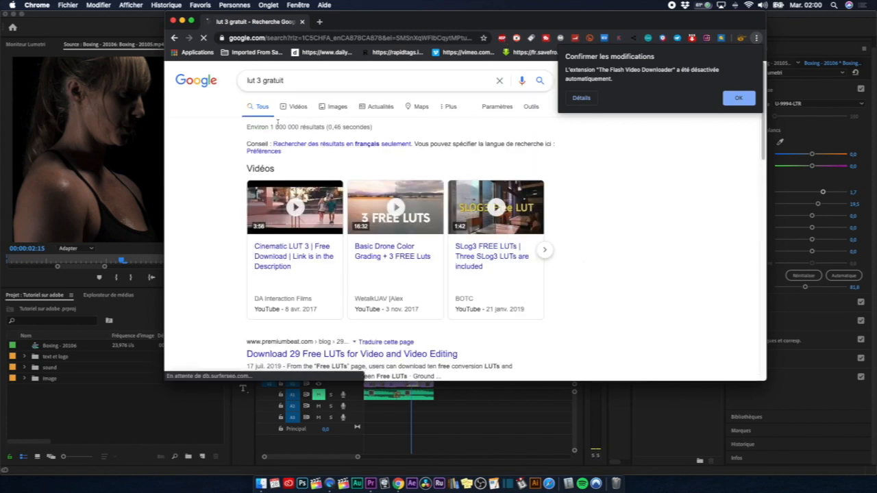
# Open PremiumBeat's "Download 29 Free LUTs for Video and Video Editing" result and play the article's "How to Use LUTs" video.
pyautogui.scroll(-2, 317, 284)
pyautogui.click(317, 284)
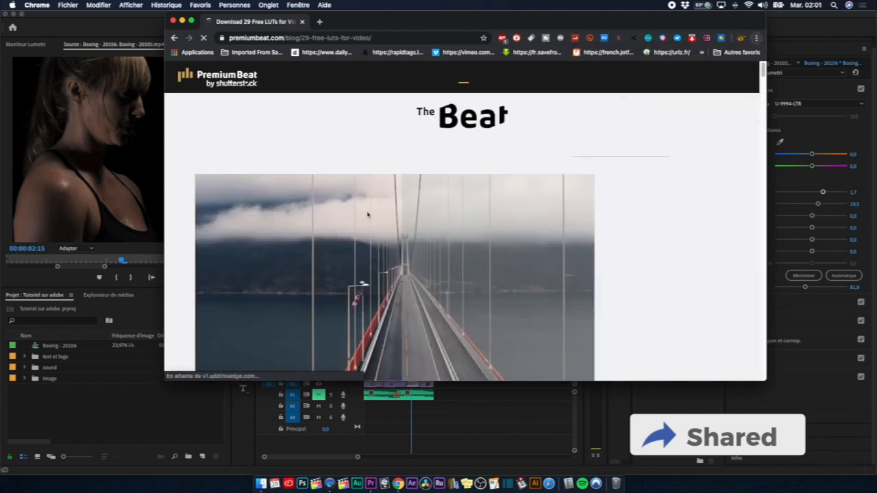
pyautogui.scroll(-5, 331, 218)
pyautogui.scroll(5, 334, 216)
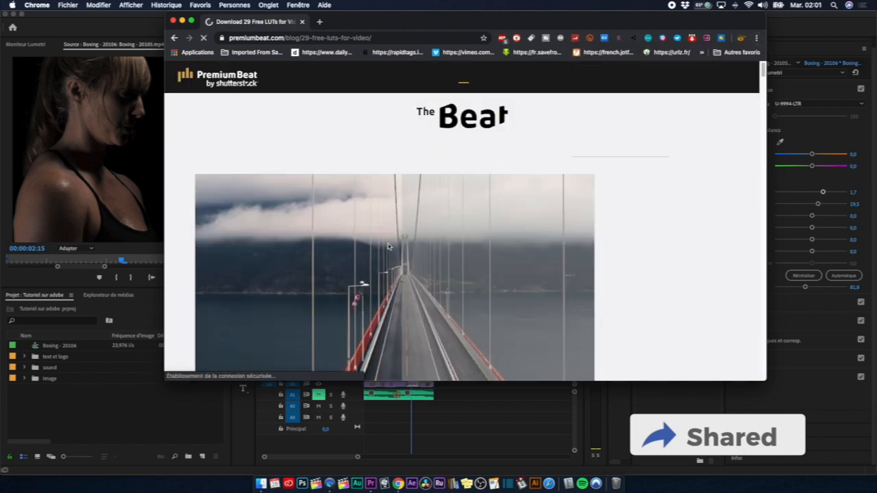
pyautogui.scroll(-3, 388, 246)
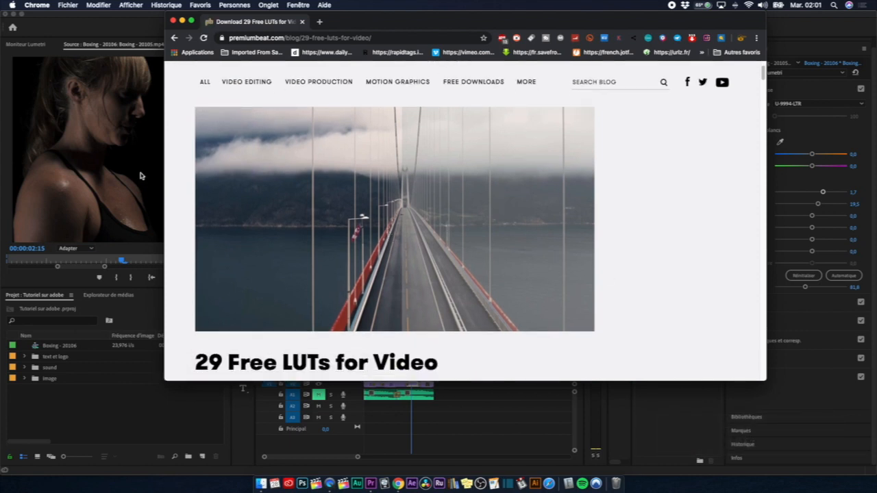
pyautogui.scroll(-3, 281, 218)
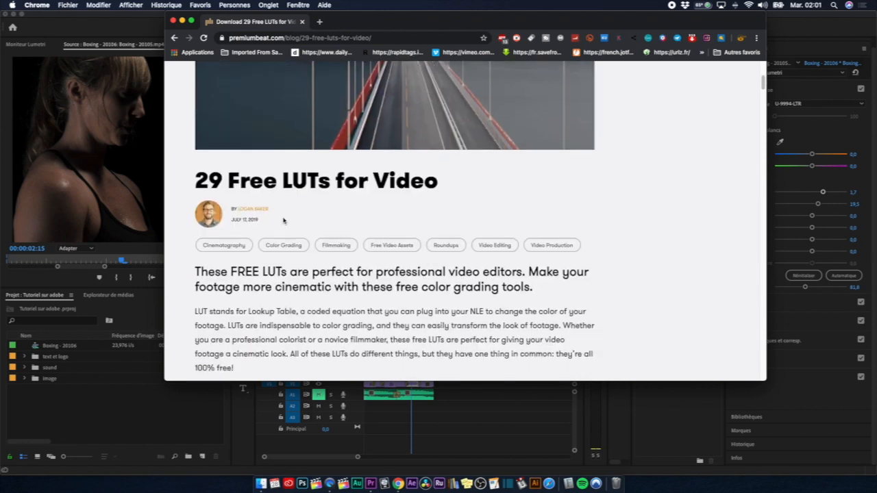
pyautogui.scroll(-5, 283, 220)
pyautogui.scroll(2, 403, 230)
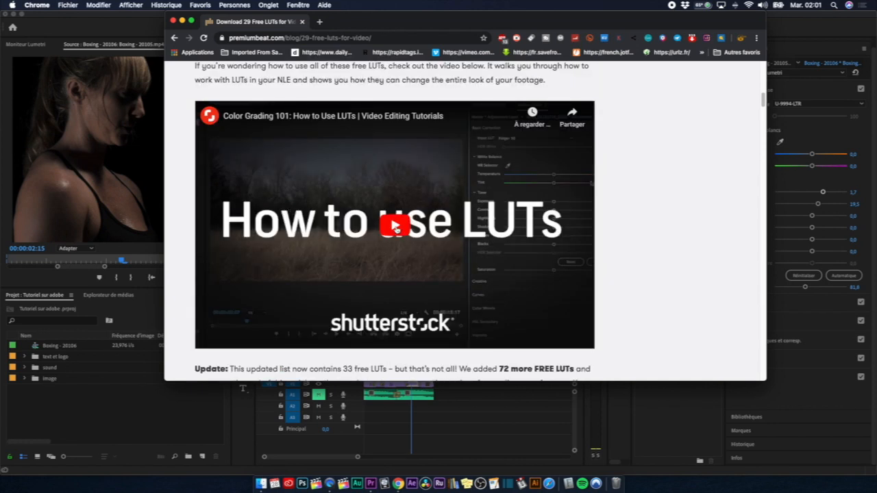
pyautogui.click(396, 227)
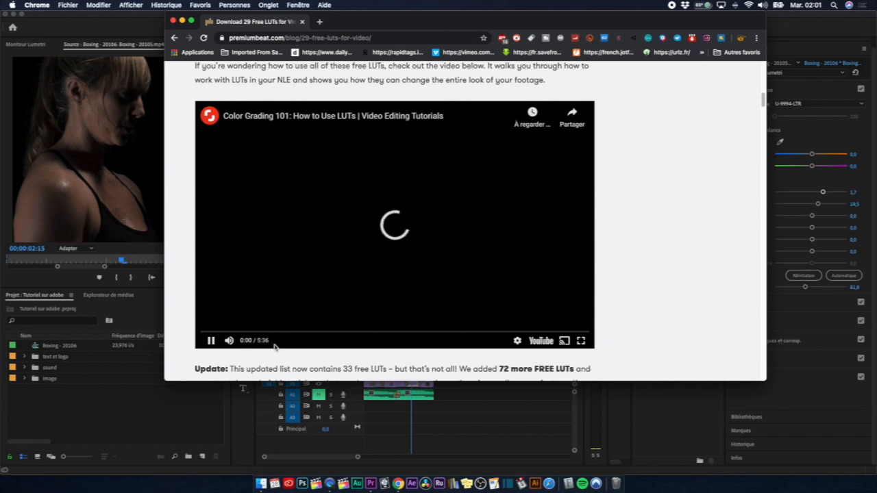
# Mute the "How to Use LUTs" video and skim it, skipping ahead to about 2:26 and back to about 1:40.
pyautogui.click(230, 340)
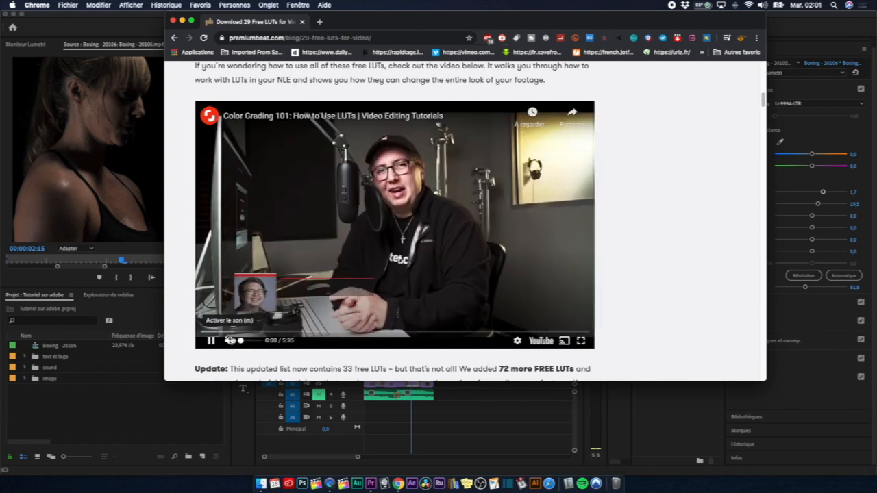
pyautogui.moveTo(204, 331); pyautogui.dragTo(368, 331)
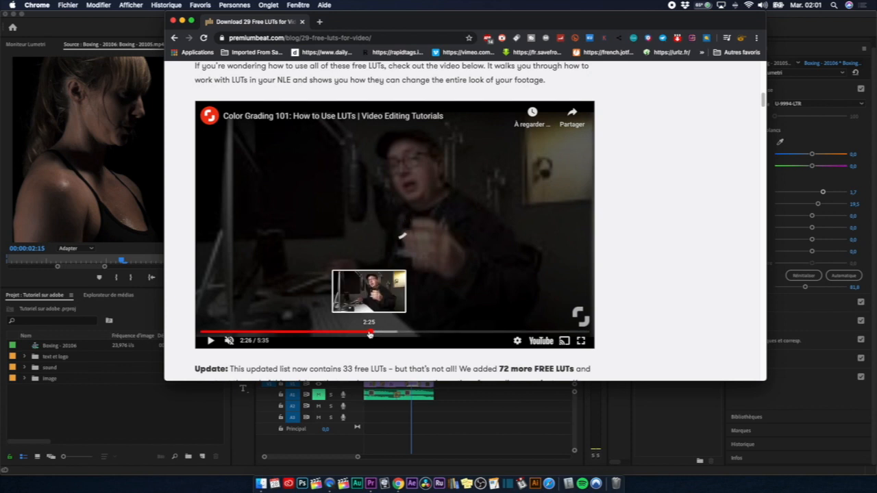
pyautogui.moveTo(370, 331); pyautogui.dragTo(317, 330)
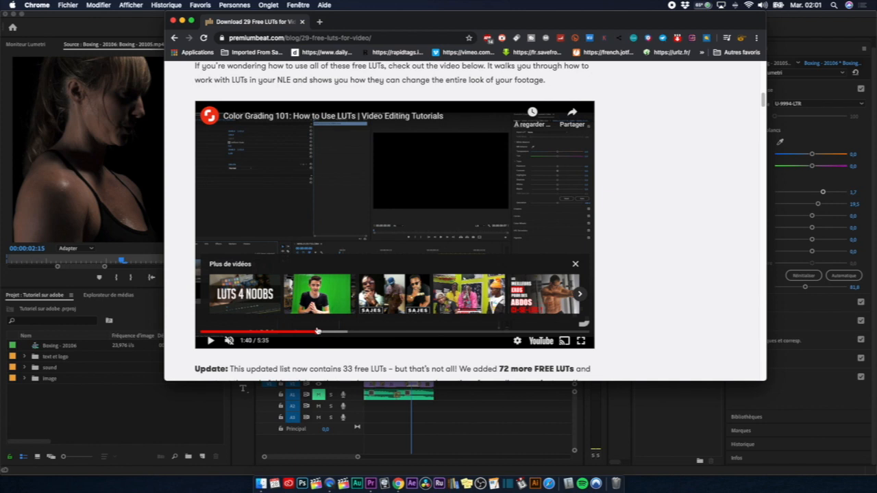
# Review the article's first free LUT packs, from Ground Control Color to Color Grading Central, with their sample images.
pyautogui.scroll(-5, 400, 215)
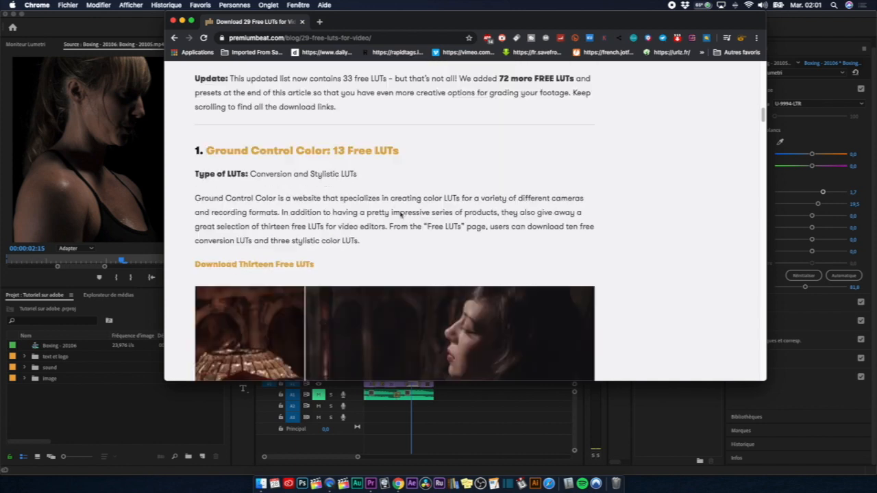
pyautogui.scroll(-5, 401, 215)
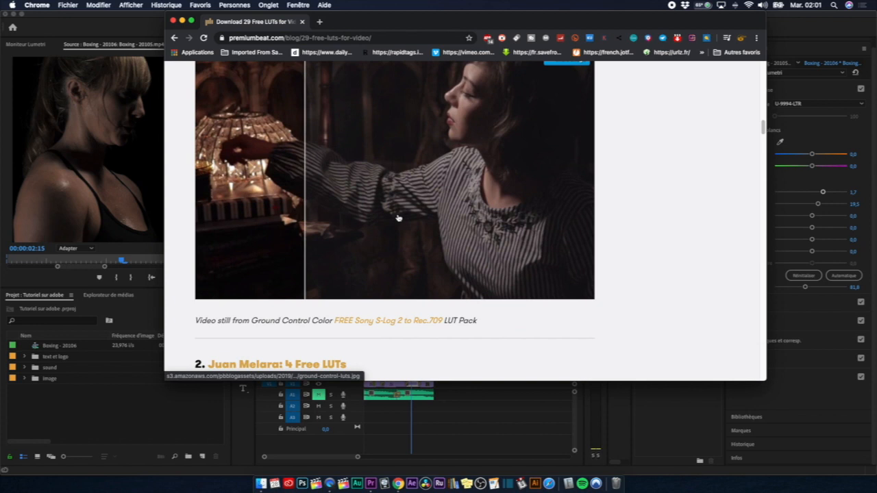
pyautogui.scroll(4, 504, 196)
pyautogui.scroll(-3, 497, 239)
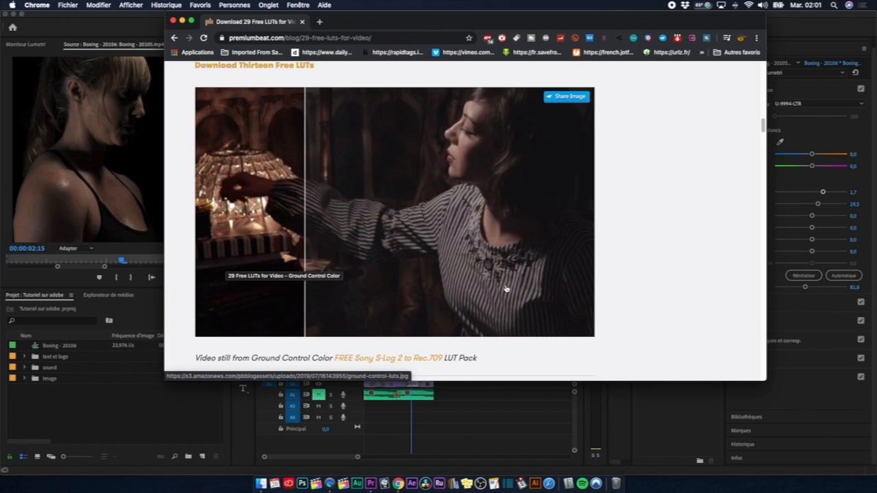
pyautogui.scroll(-10, 391, 286)
pyautogui.scroll(-15, 390, 286)
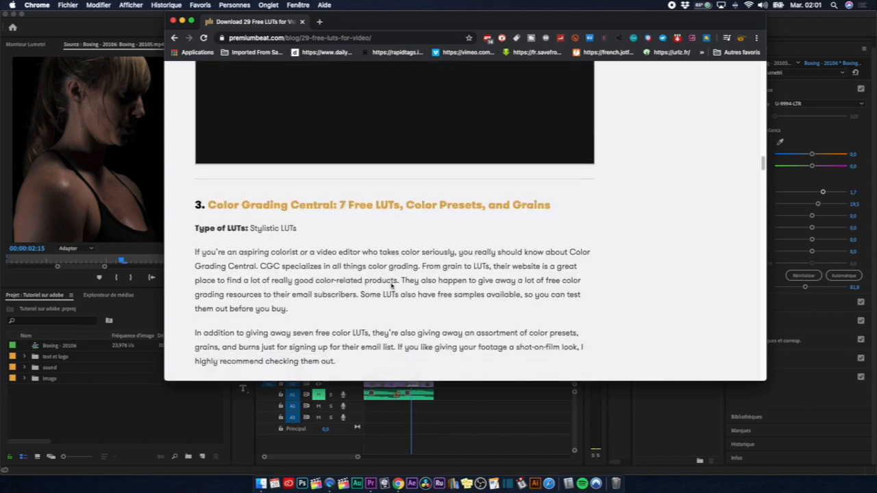
pyautogui.scroll(2, 391, 287)
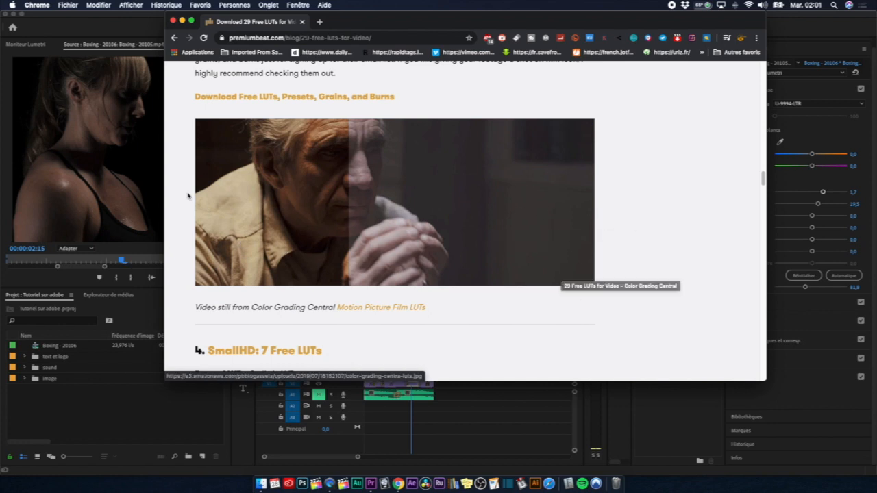
# Examine SmallHD's 'Movie Look' LUT samples, the free vintage LUT and the 35 free LUTs from RocketStock.
pyautogui.scroll(-3, 300, 269)
pyautogui.scroll(-8, 300, 269)
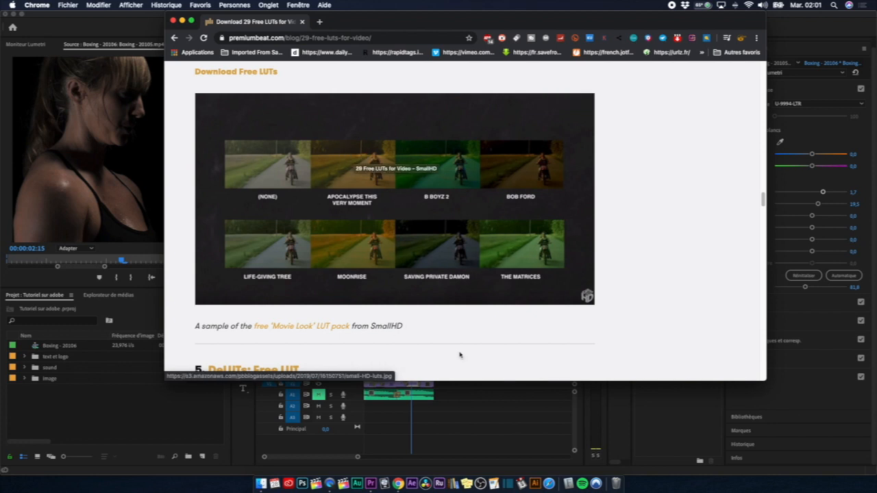
pyautogui.scroll(-3, 328, 216)
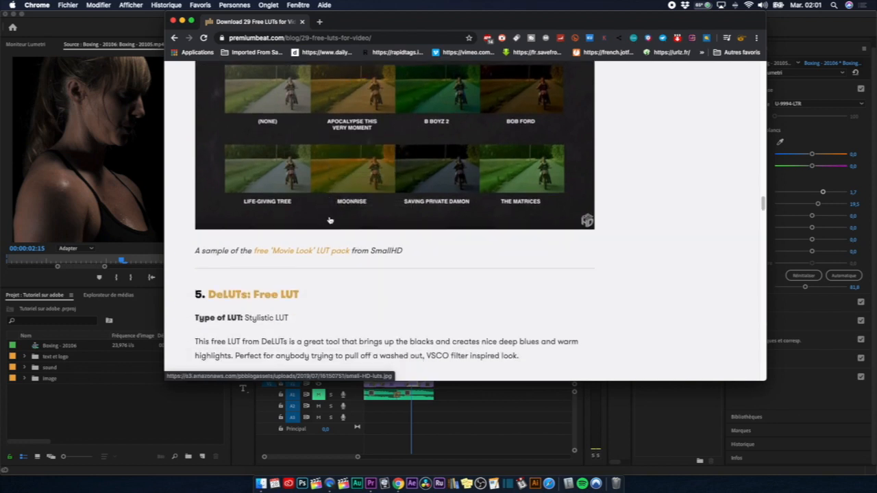
pyautogui.scroll(2, 329, 219)
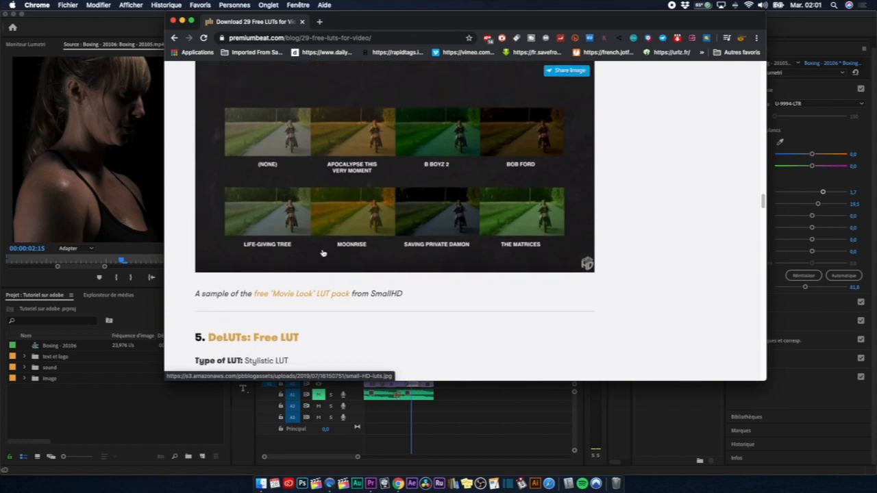
pyautogui.scroll(-10, 323, 253)
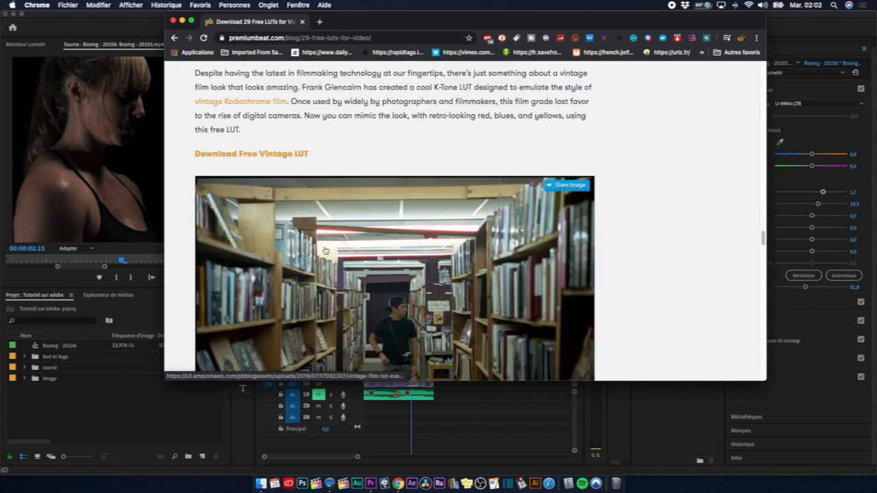
pyautogui.scroll(-10, 326, 251)
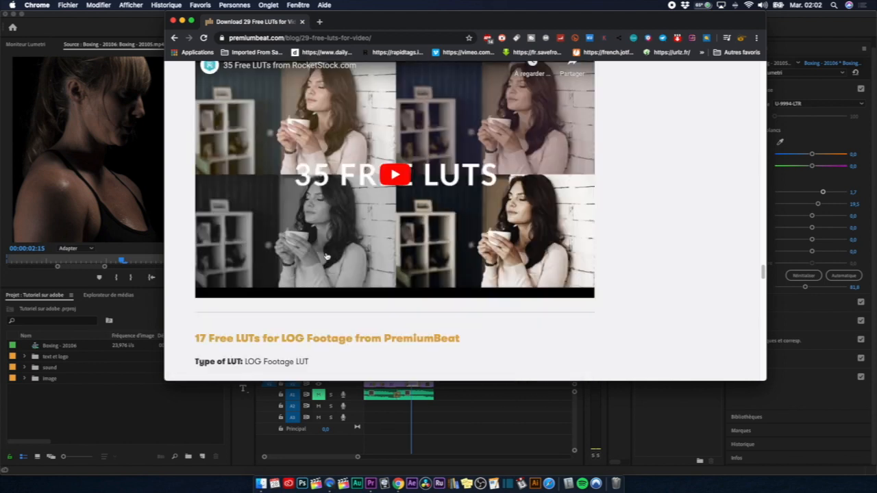
pyautogui.scroll(-1, 327, 257)
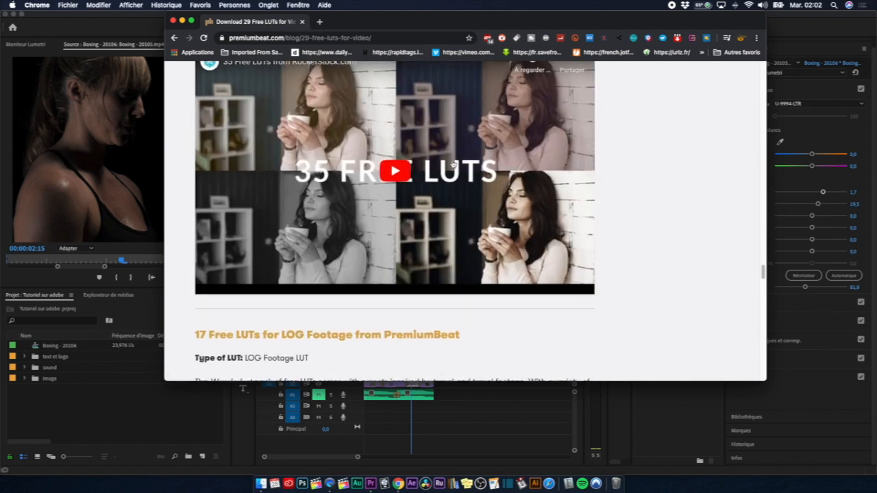
pyautogui.scroll(3, 478, 172)
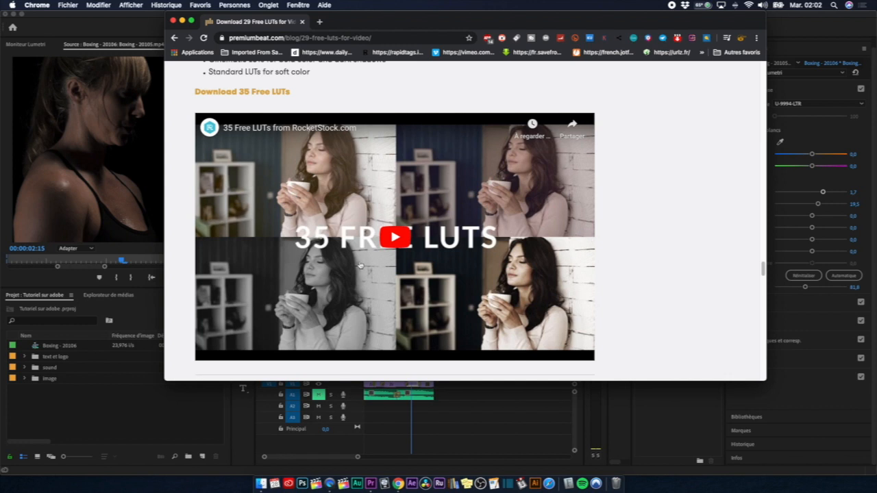
# Watch the "Wanderlust: 17 Free LUTs for LOG Footage" video with the sound muted and dismiss the free assets sign-up offer.
pyautogui.scroll(-10, 360, 265)
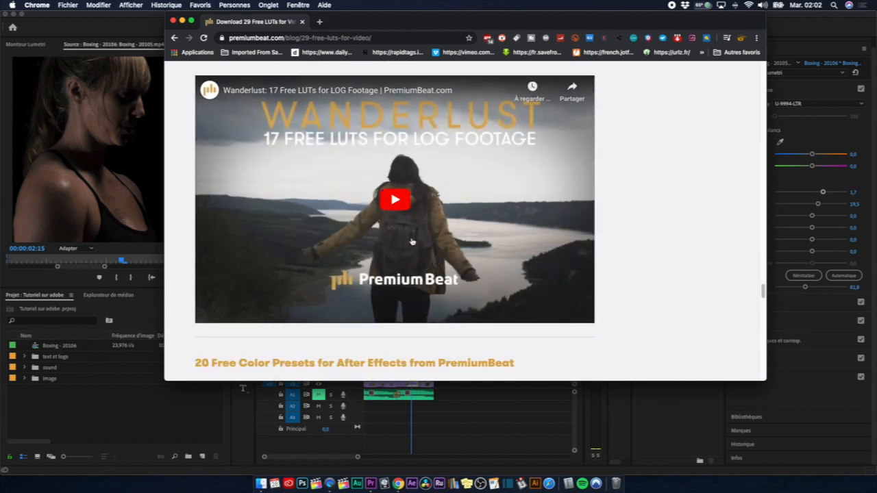
pyautogui.click(393, 201)
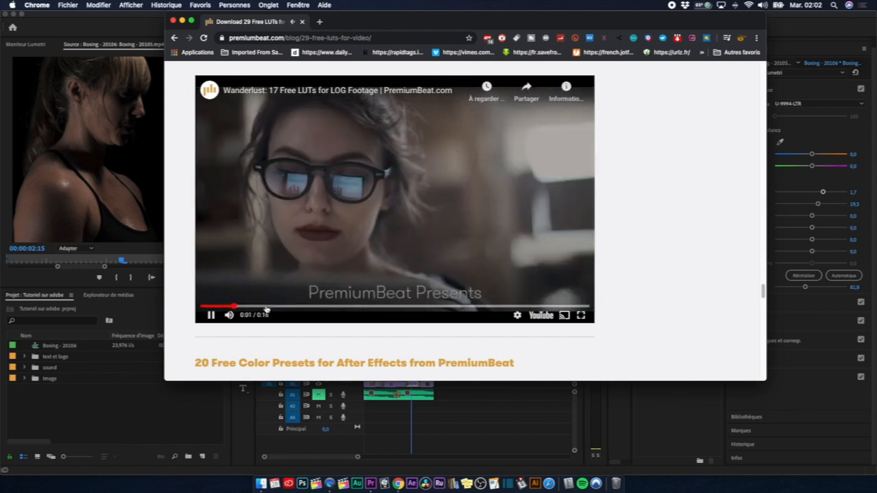
pyautogui.click(229, 315)
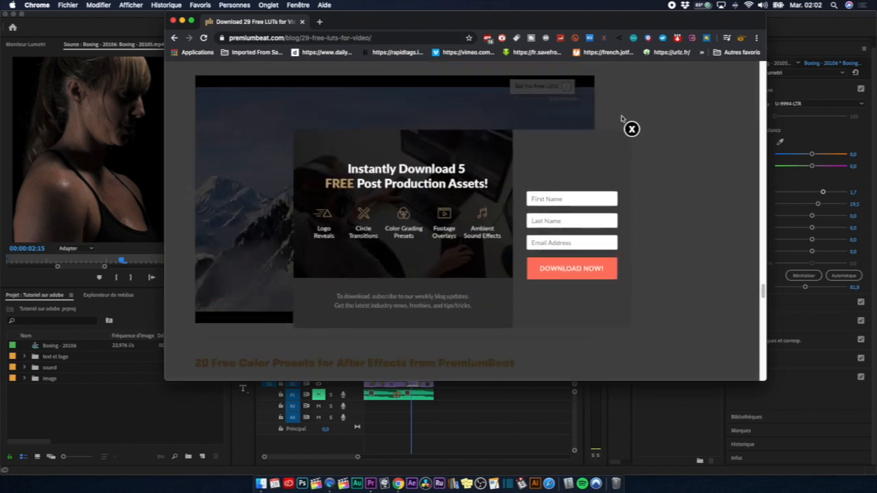
pyautogui.click(631, 129)
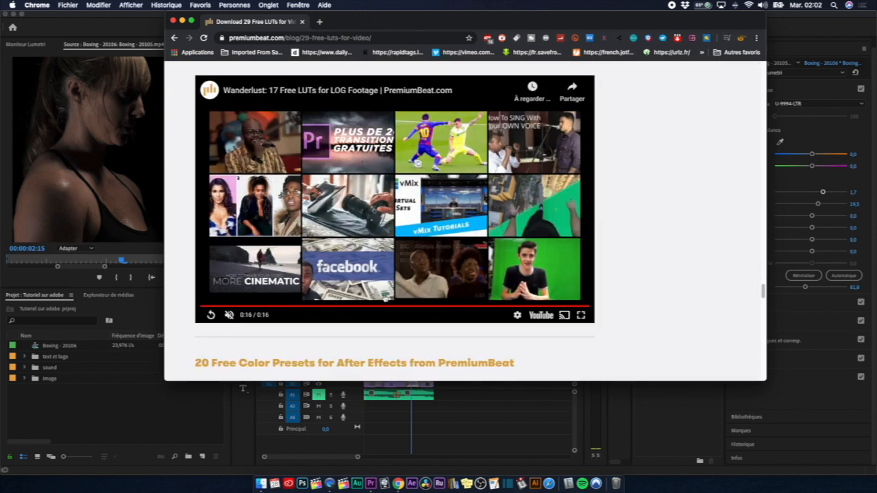
# Return to the Google results, minimize Chrome, and show the Vidéos folder in an enlarged Finder window.
pyautogui.click(174, 38)
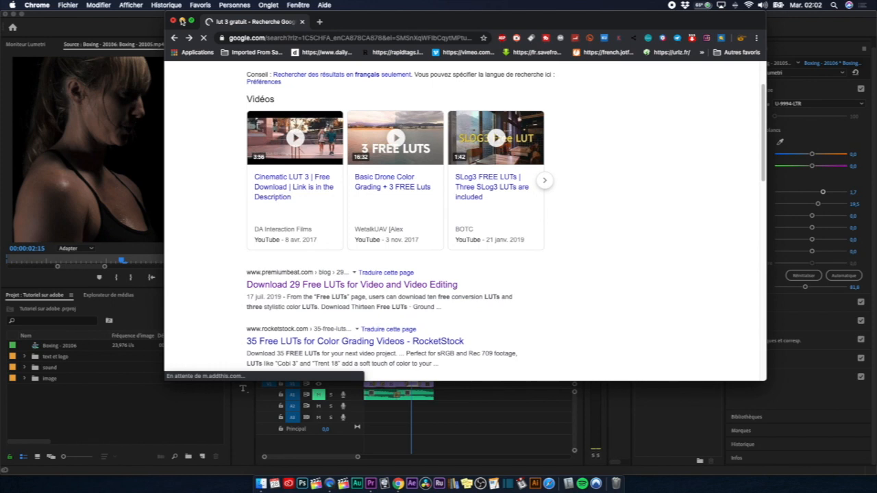
pyautogui.click(182, 21)
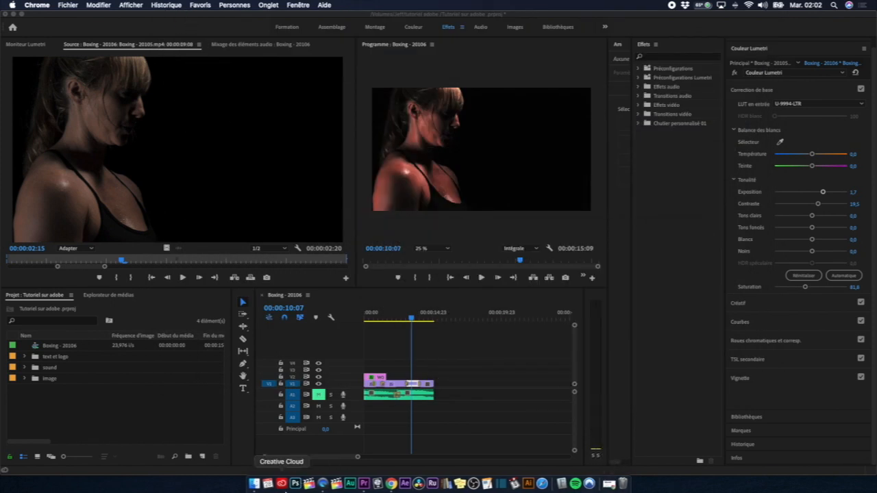
pyautogui.click(253, 484)
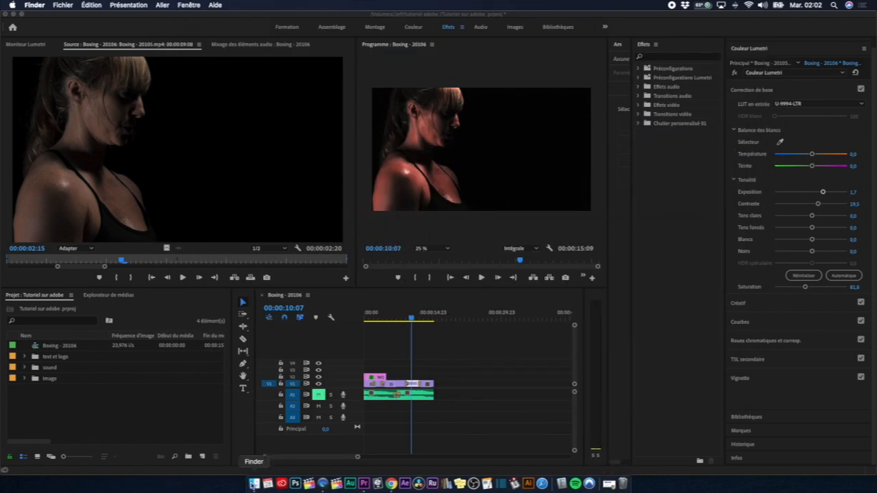
pyautogui.click(255, 483)
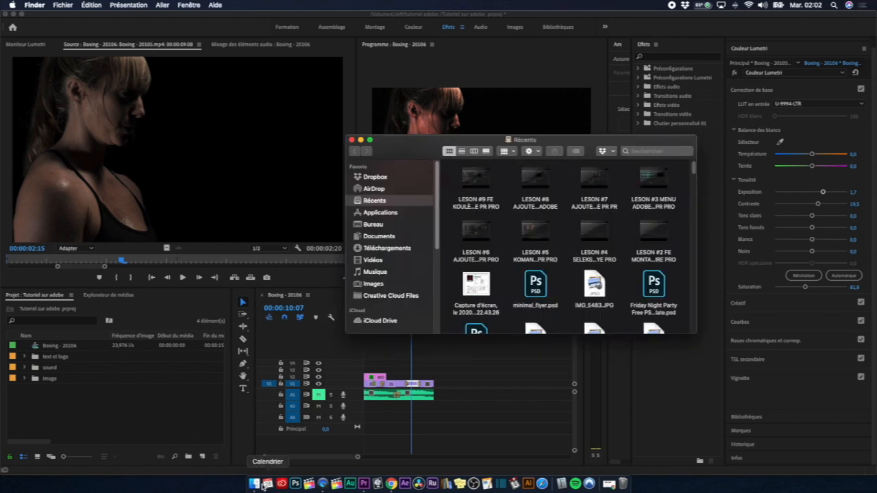
pyautogui.moveTo(413, 149); pyautogui.dragTo(215, 96)
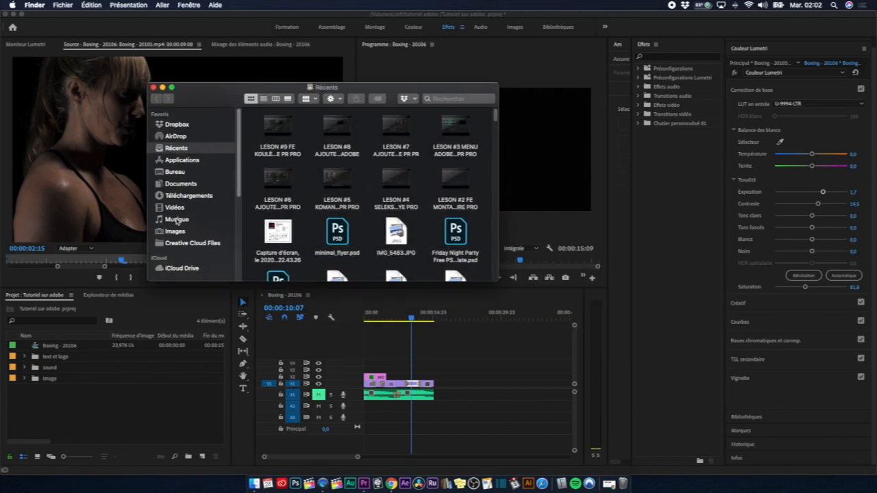
pyautogui.click(178, 209)
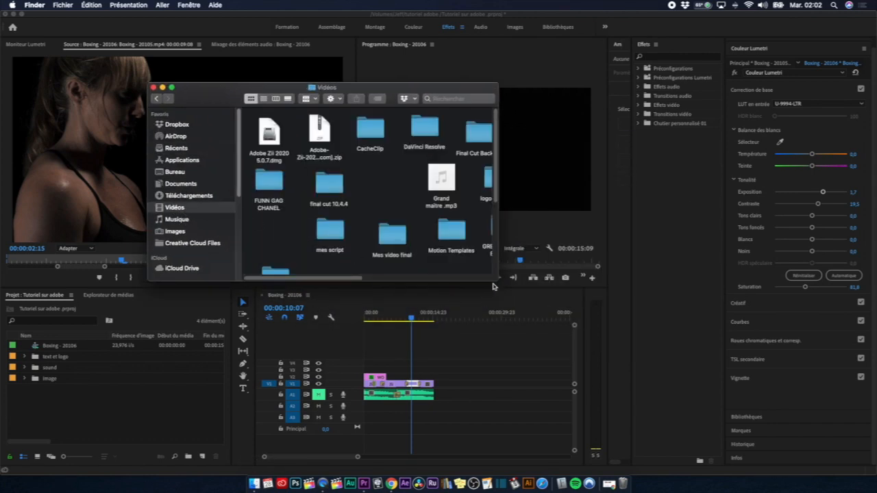
pyautogui.moveTo(494, 281); pyautogui.dragTo(813, 425)
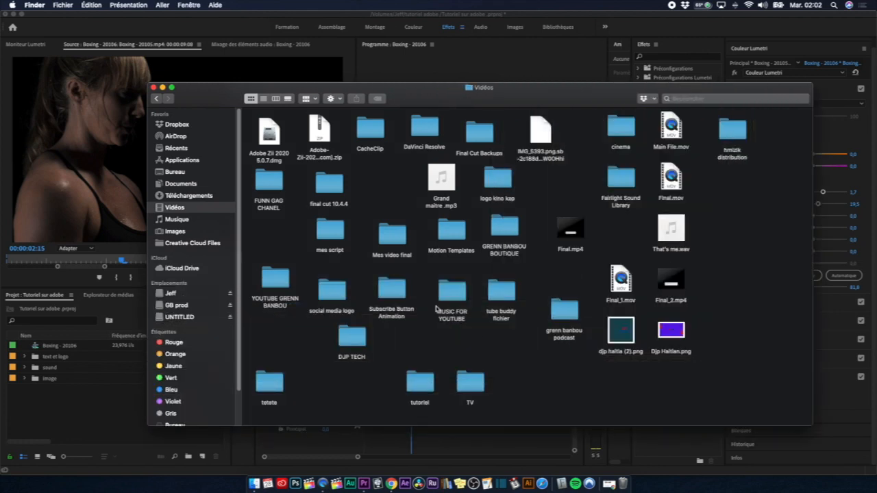
# Open the Motion Templates folder, look inside its LUT 3D folder, and open the Lut 3d 1 folder instead.
pyautogui.click(456, 233)
pyautogui.doubleClick(452, 231)
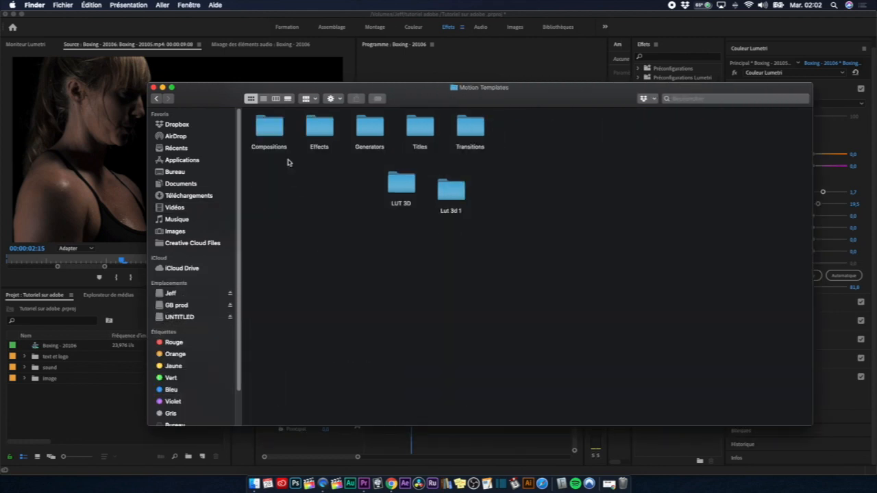
pyautogui.doubleClick(404, 186)
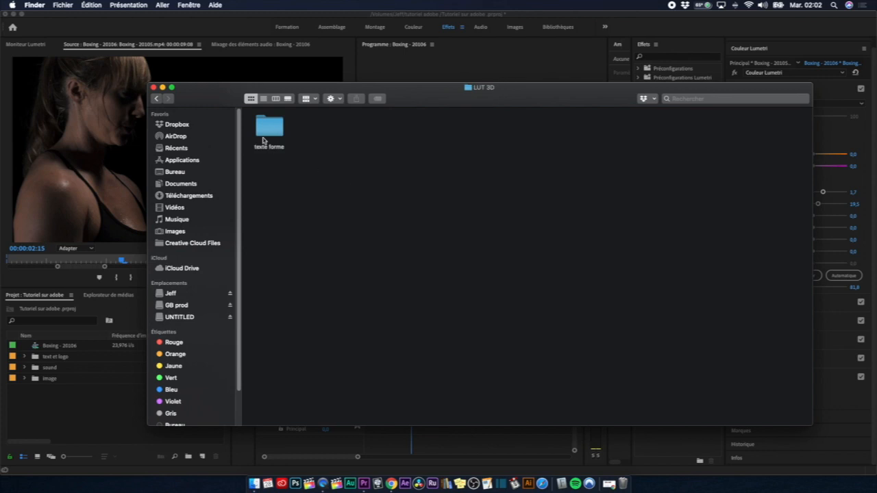
pyautogui.click(156, 99)
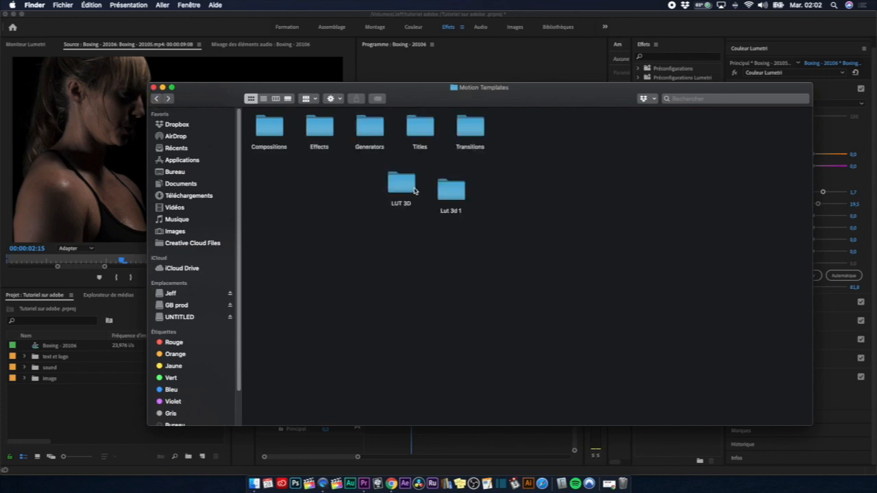
pyautogui.doubleClick(457, 193)
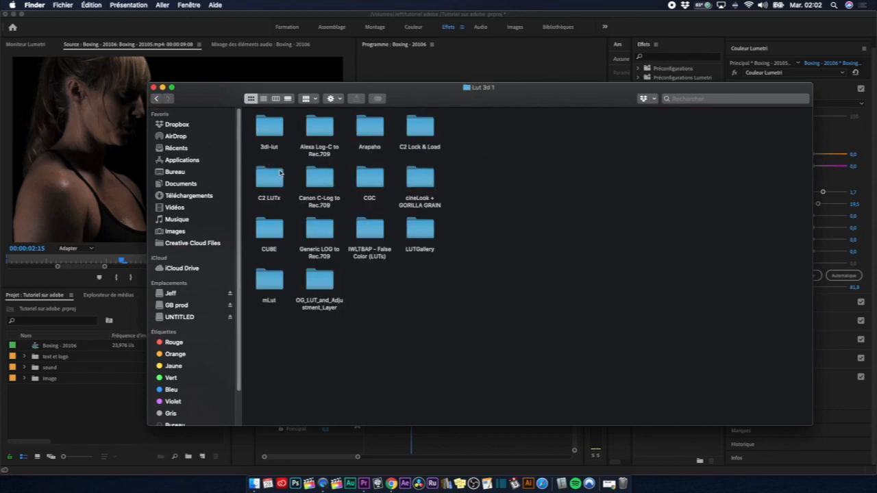
# Inspect the LUT files in the 3dl-lut, Alexa Log-C to Rec.709 and CUBE folders, returning to Lut 3d 1 each time.
pyautogui.doubleClick(268, 128)
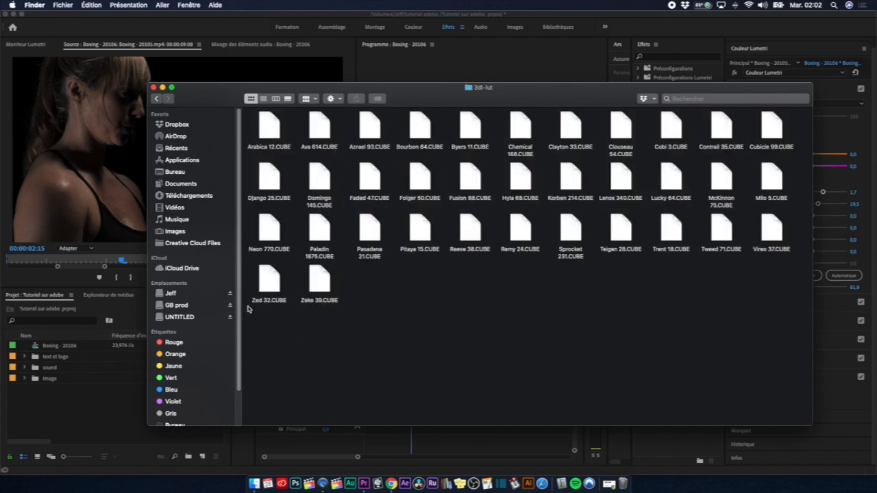
pyautogui.click(156, 99)
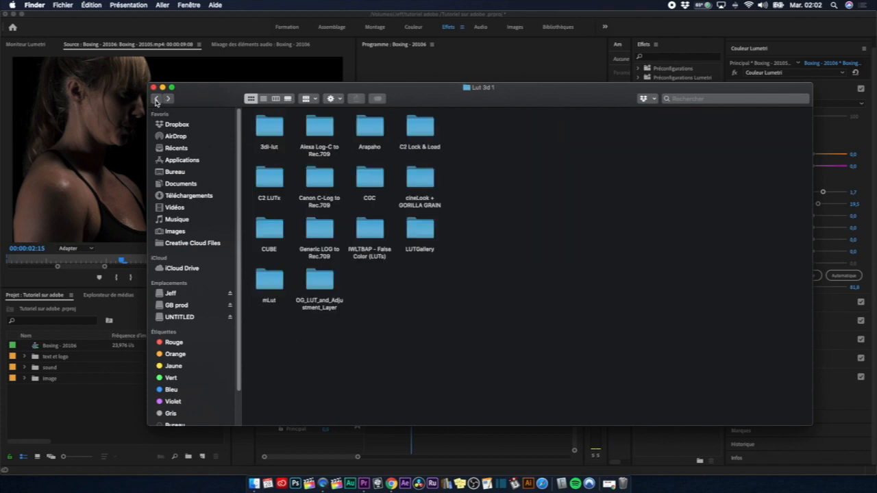
pyautogui.doubleClick(311, 130)
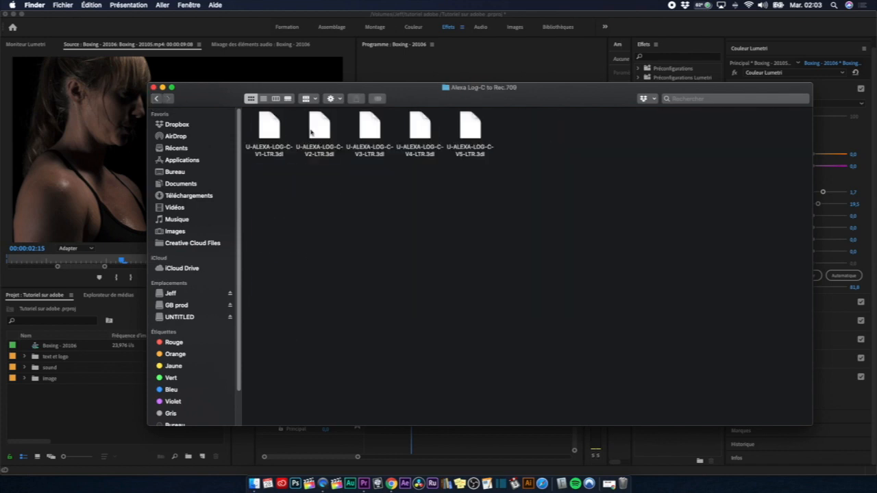
pyautogui.click(158, 98)
pyautogui.doubleClick(270, 226)
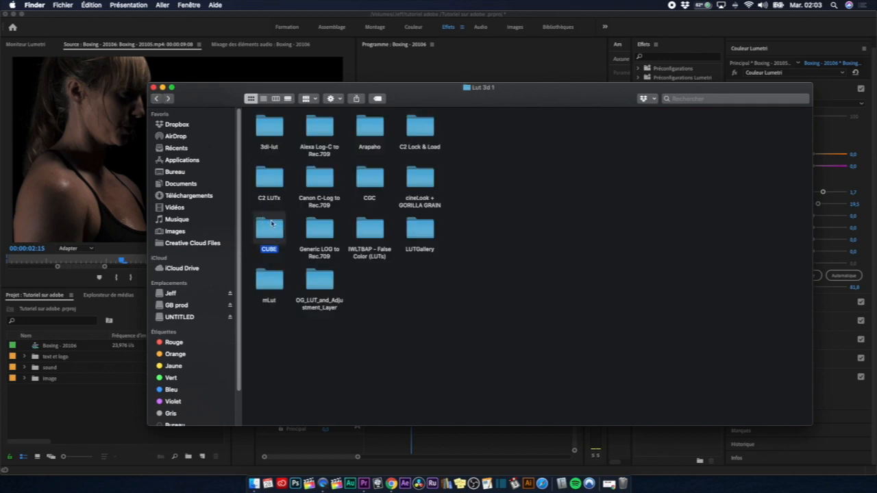
pyautogui.click(156, 99)
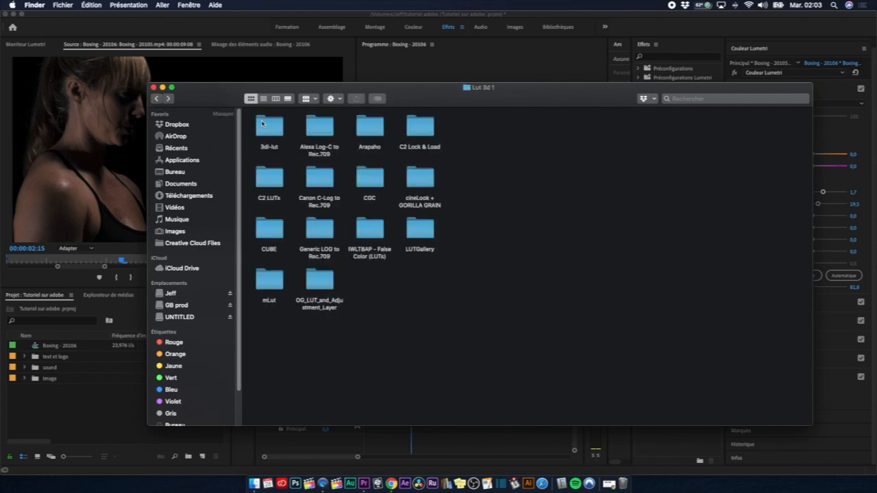
# Inspect the cineLook + GORILLA GRAIN folder and its subfolder of the same name, and return to Lut 3d 1.
pyautogui.doubleClick(416, 174)
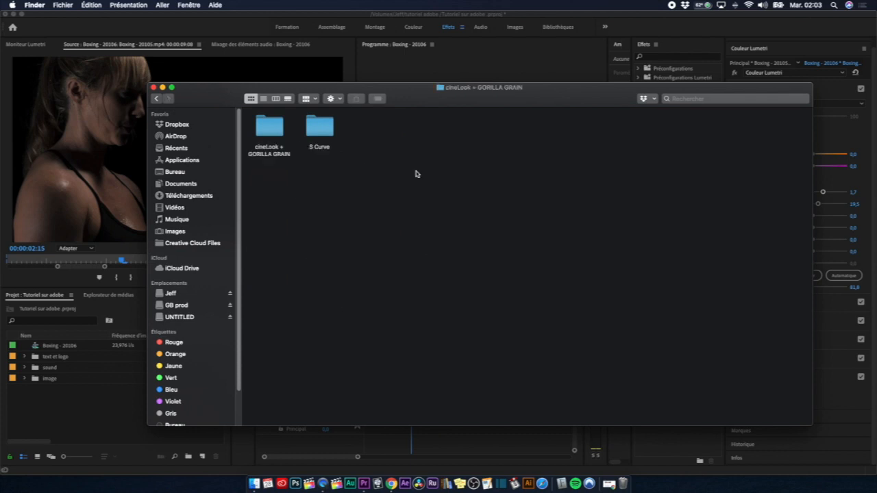
pyautogui.click(270, 128)
pyautogui.doubleClick(270, 128)
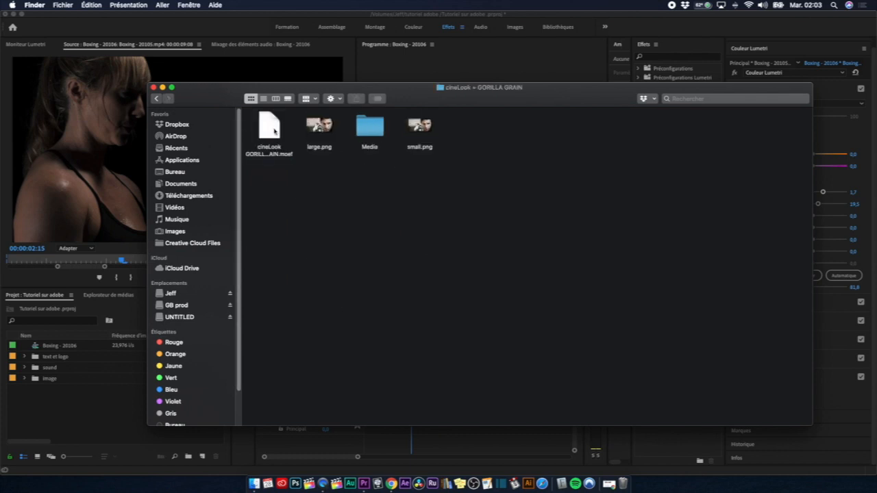
pyautogui.click(156, 99)
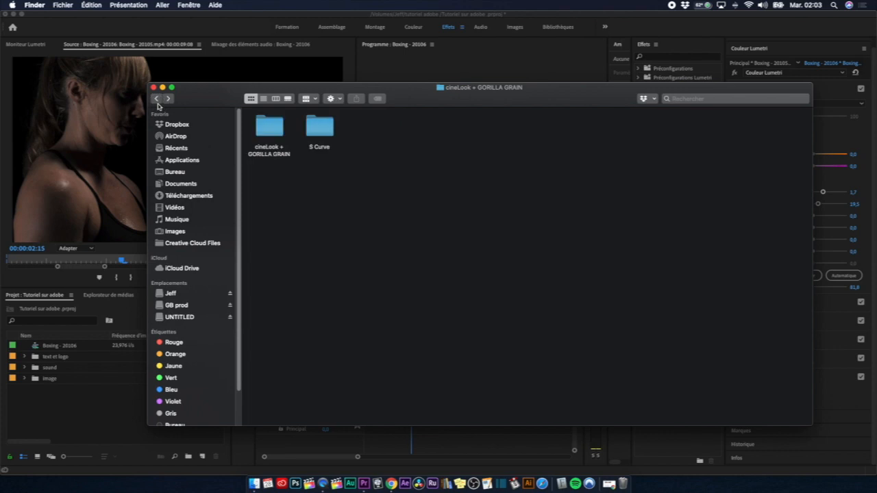
pyautogui.click(156, 99)
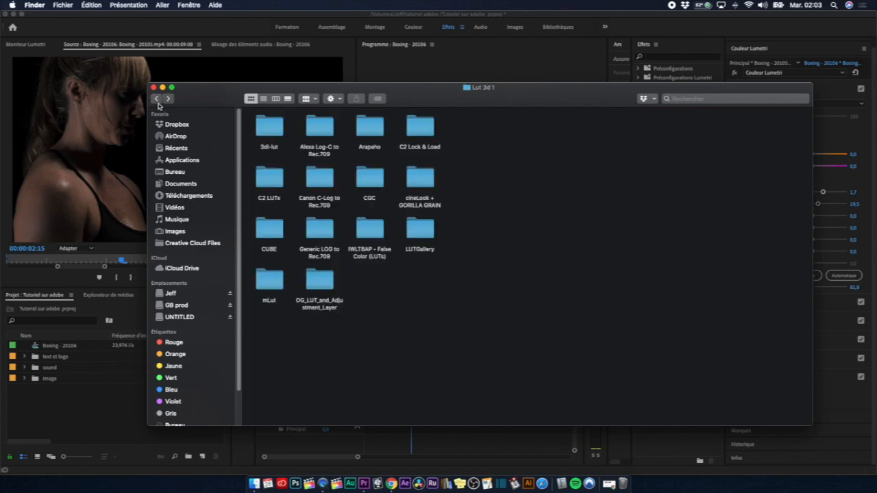
# Preview large.png in the LUT Gallery subfolder of LUTGallery, return to Lut 3d 1, and close the Finder window.
pyautogui.doubleClick(420, 226)
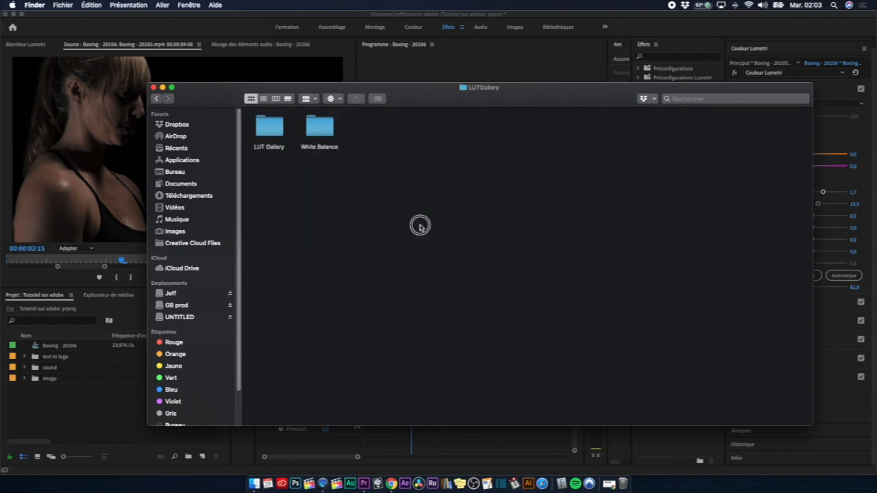
pyautogui.doubleClick(267, 124)
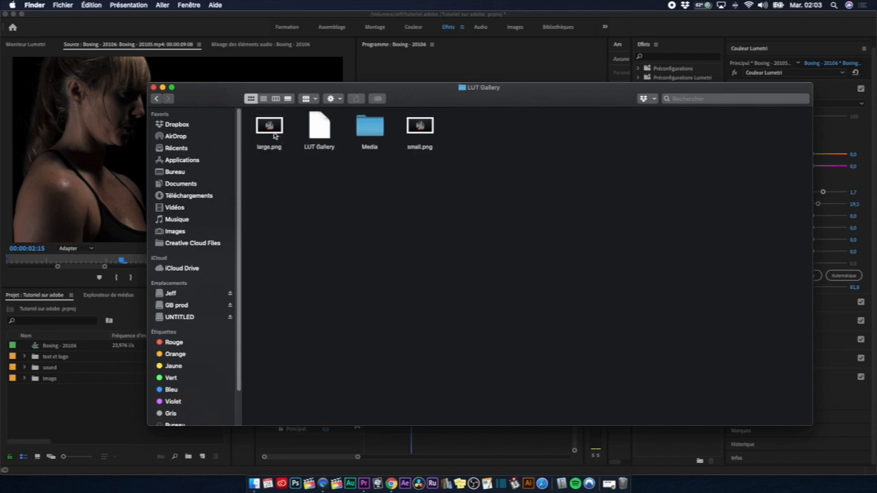
pyautogui.click(274, 128)
pyautogui.press('space')
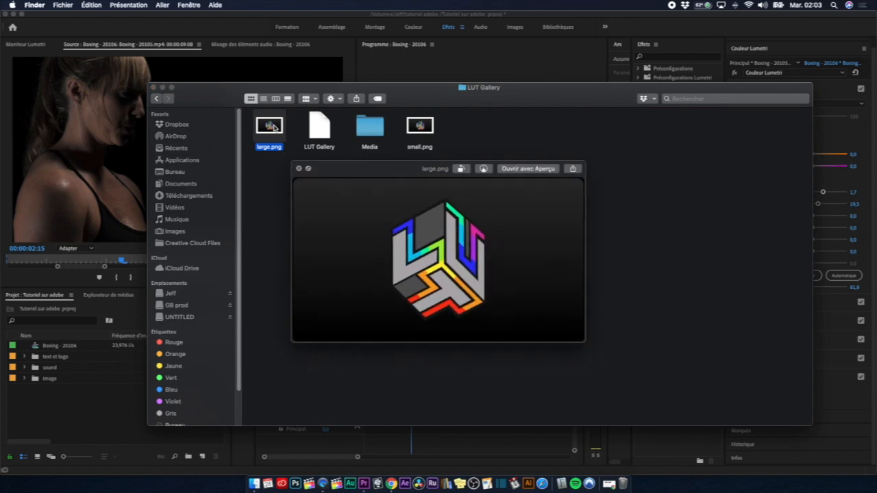
pyautogui.press('space')
pyautogui.click(157, 98)
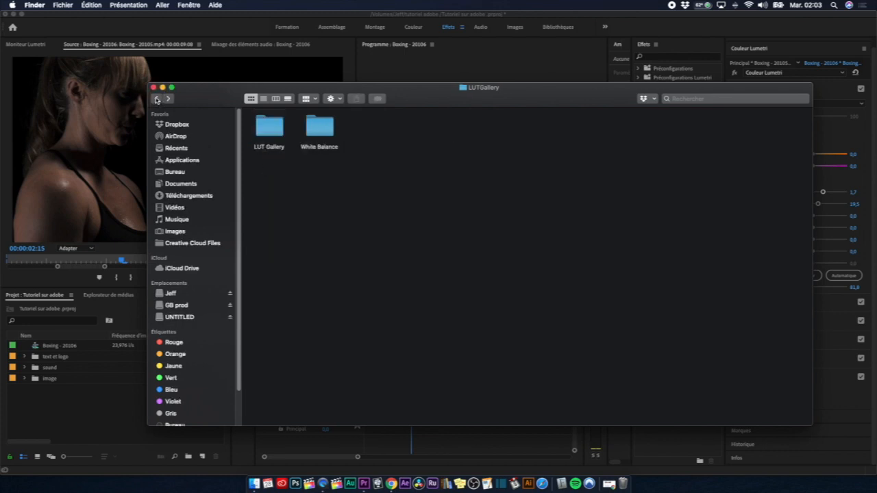
pyautogui.click(156, 98)
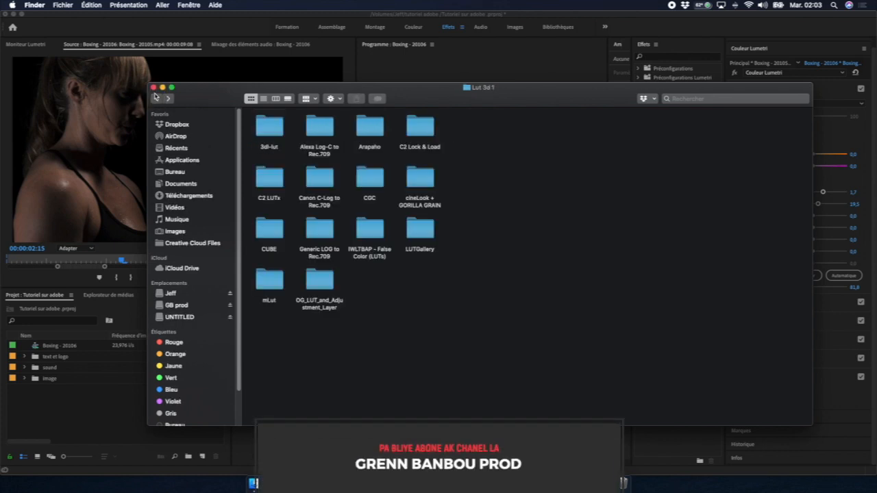
pyautogui.click(154, 88)
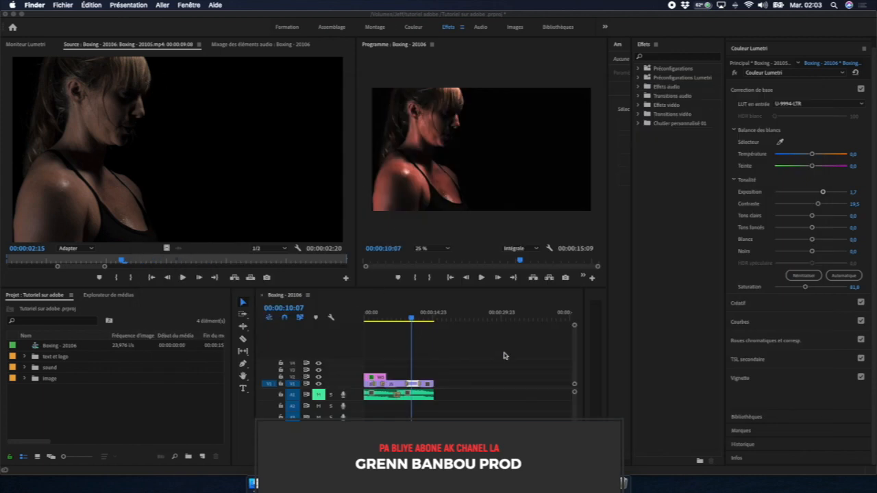
# Switch to Premiere Pro, compare the boxing clip with the basic correction off and on, and scrub a few frames in the source clip.
pyautogui.click(860, 90)
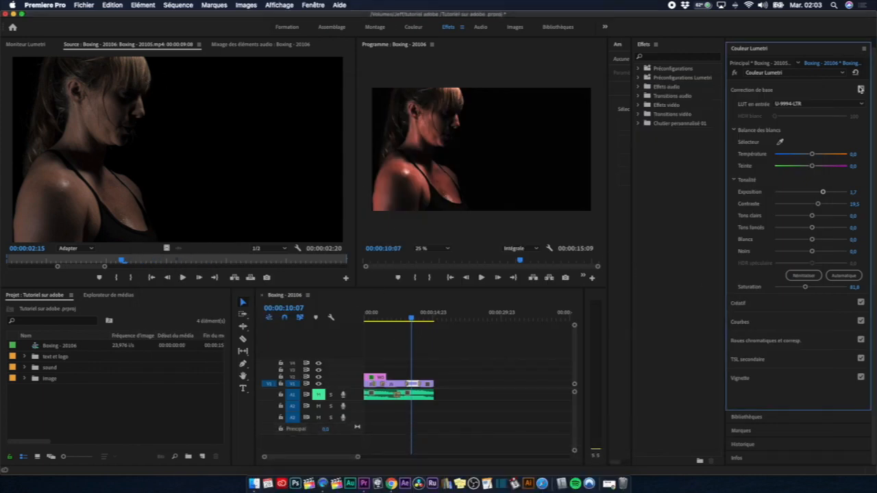
pyautogui.click(861, 89)
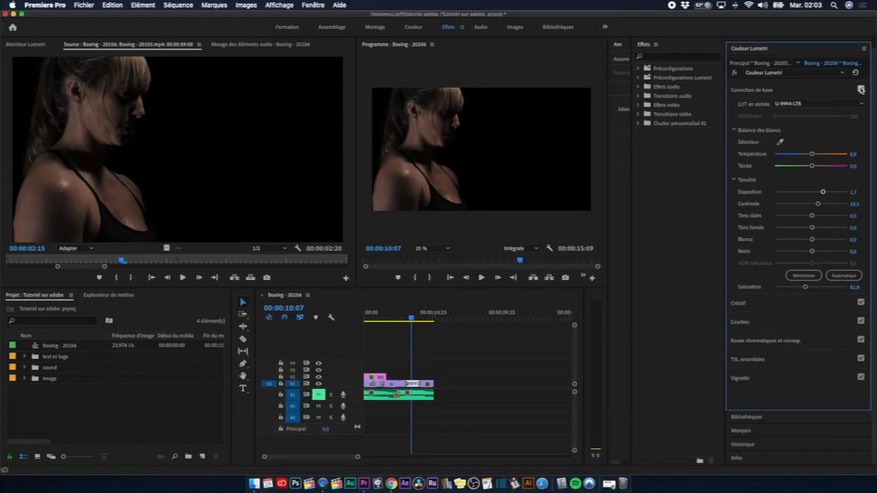
pyautogui.click(861, 90)
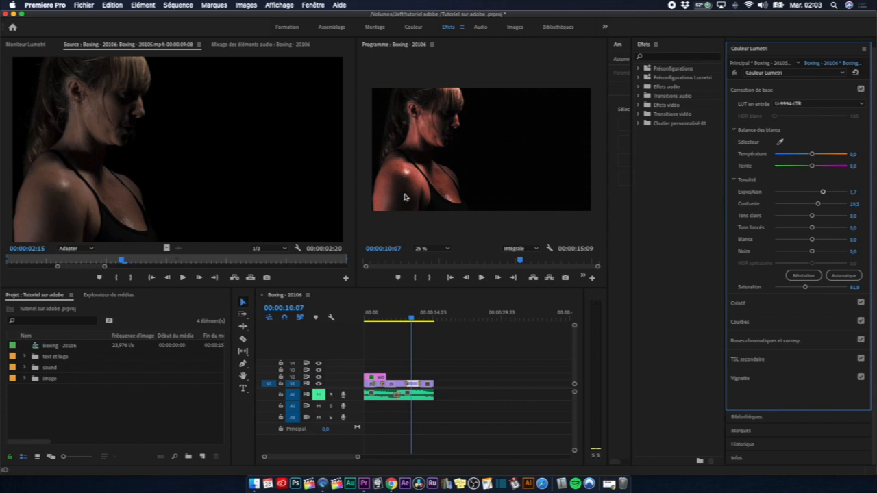
pyautogui.scroll(3, 137, 143)
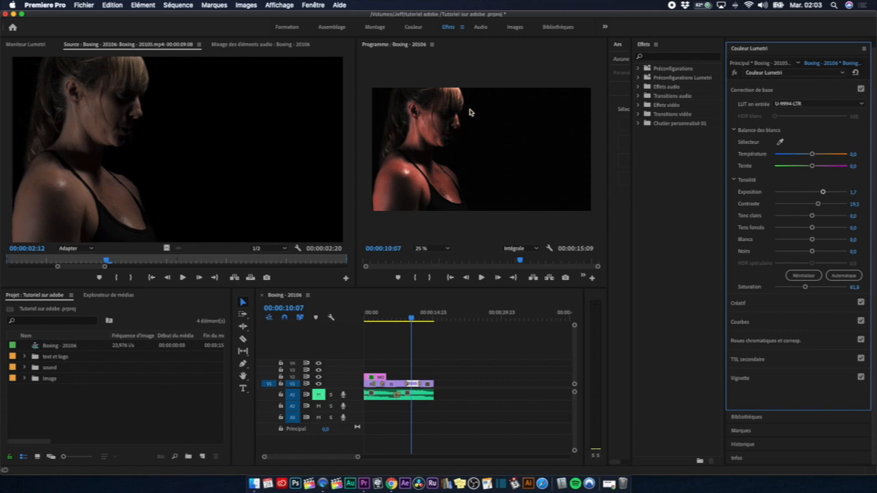
pyautogui.scroll(1, 122, 94)
pyautogui.scroll(-3, 122, 94)
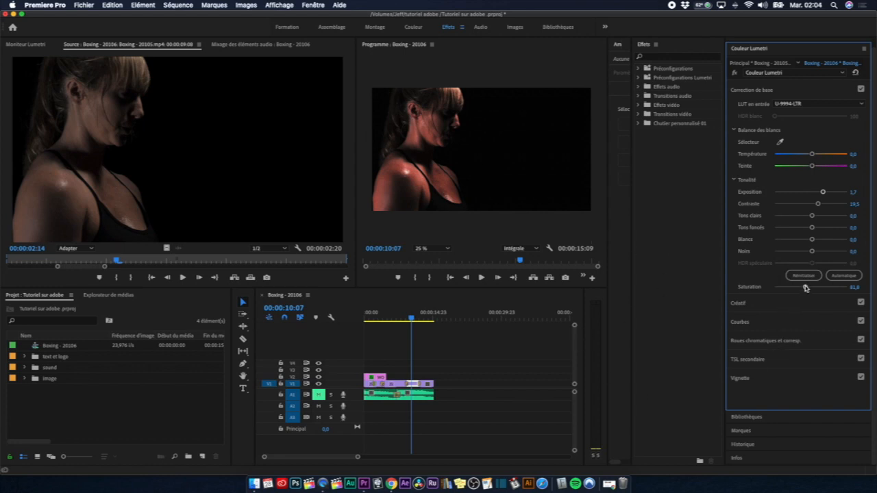
# Try higher Lumetri saturation on the boxing clip, settle on 94.3, and advance the sequence by one frame.
pyautogui.moveTo(805, 288); pyautogui.dragTo(809, 290)
pyautogui.moveTo(810, 290); pyautogui.dragTo(805, 289)
pyautogui.moveTo(805, 287); pyautogui.dragTo(831, 301)
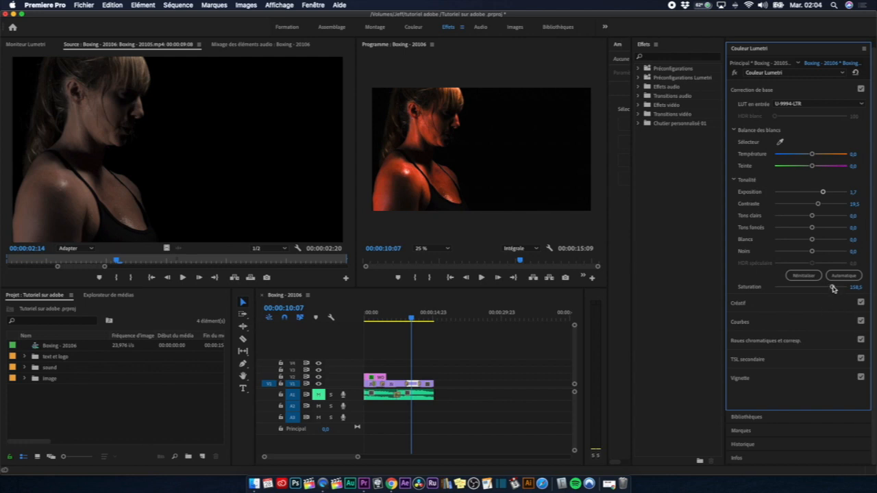
pyautogui.moveTo(832, 288); pyautogui.dragTo(807, 289)
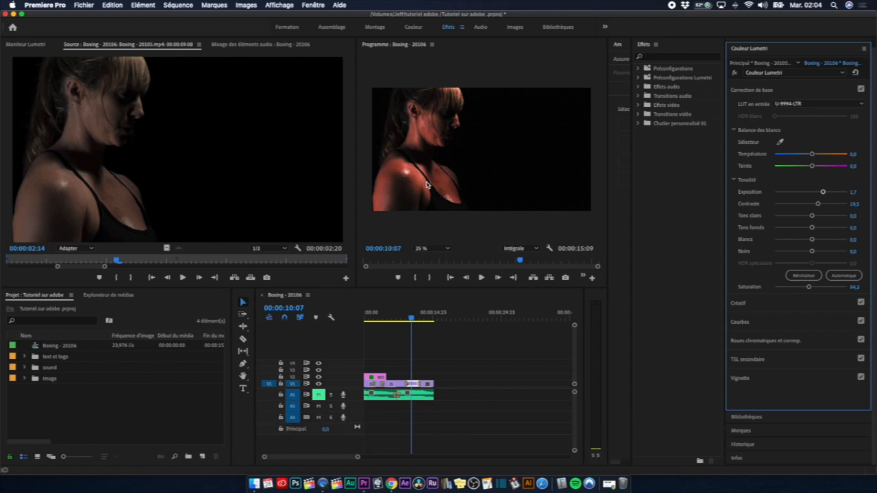
pyautogui.press('Right')
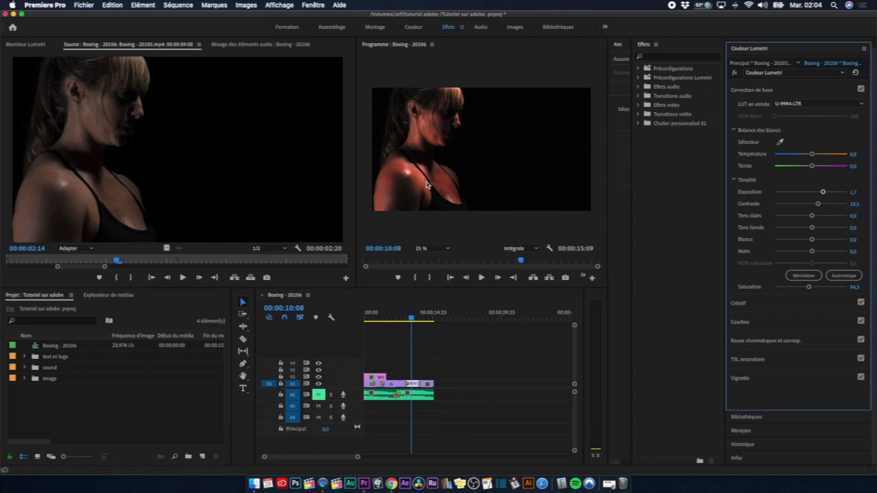